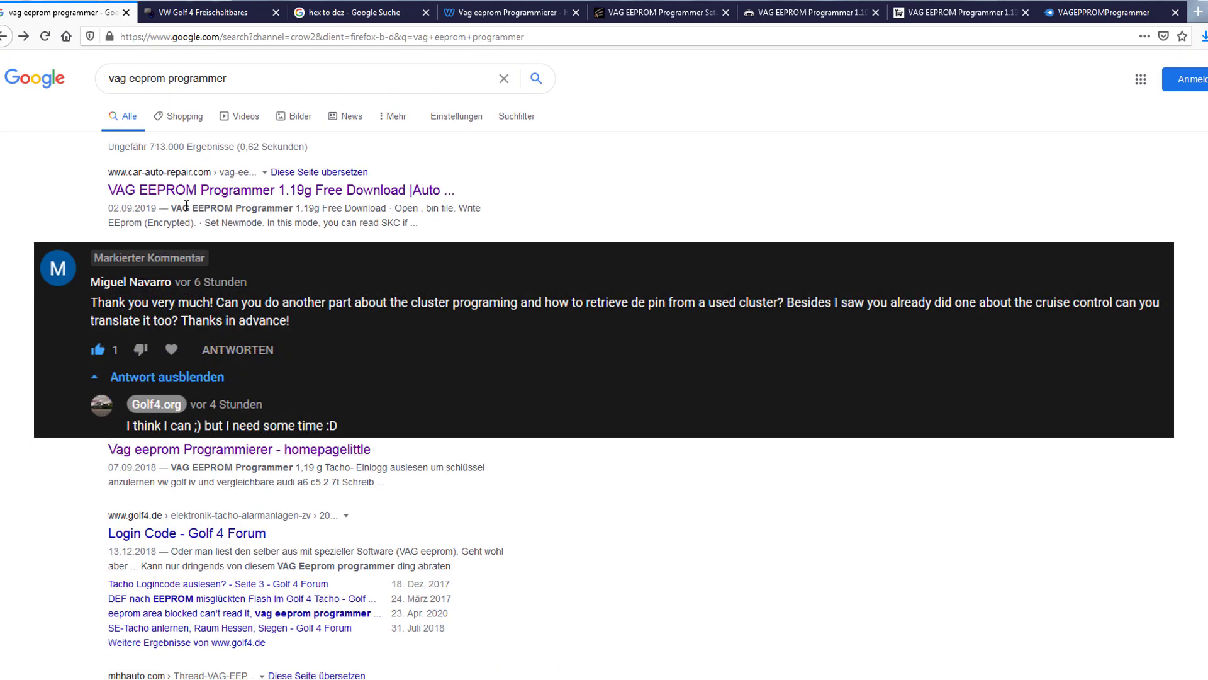
Try to download Vag eeprom Programmierer from the homepagelittle Weebly page, and close that page.
click(503, 12)
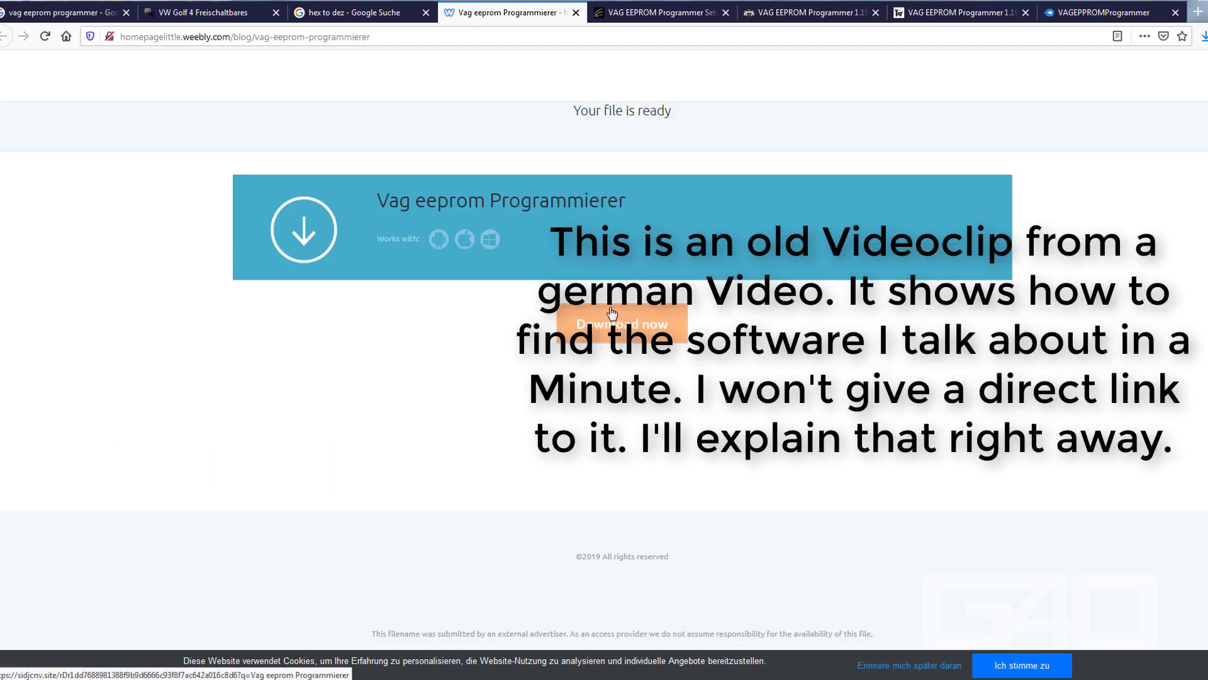
click(613, 317)
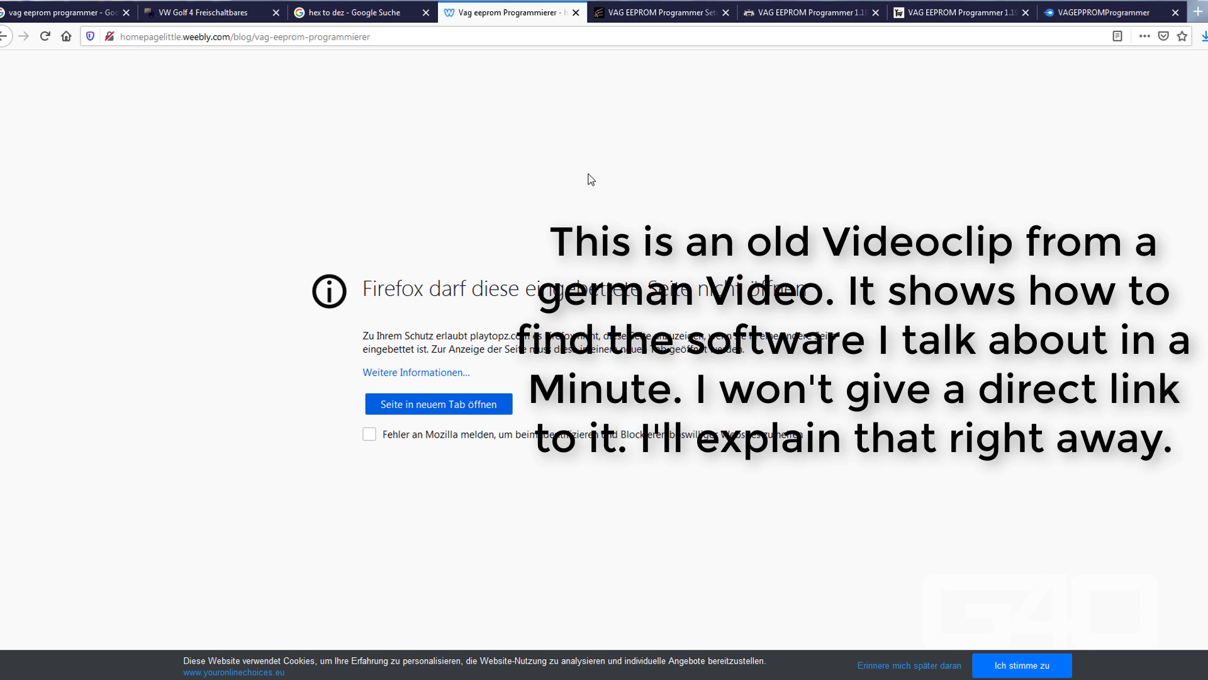
click(576, 13)
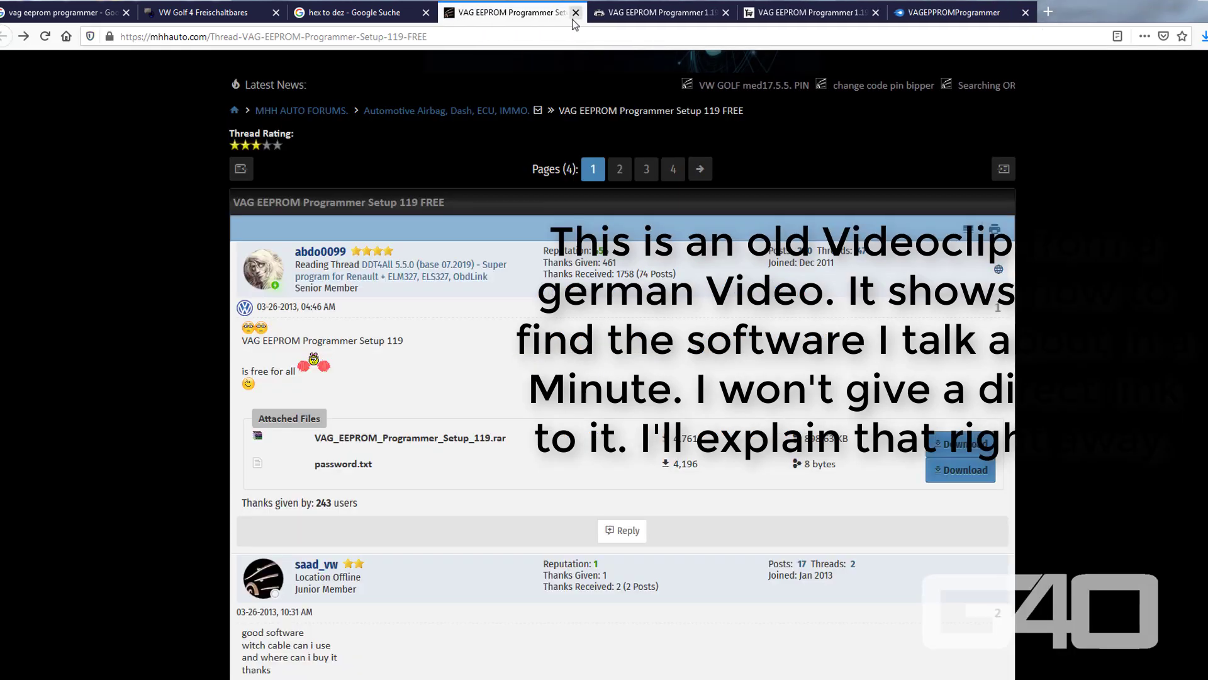
Try to download VAG_EEPROM_Programmer_Setup_119.rar and password.txt from the MHH Auto forum thread, and close the thread.
scroll(503, 206, down, 15)
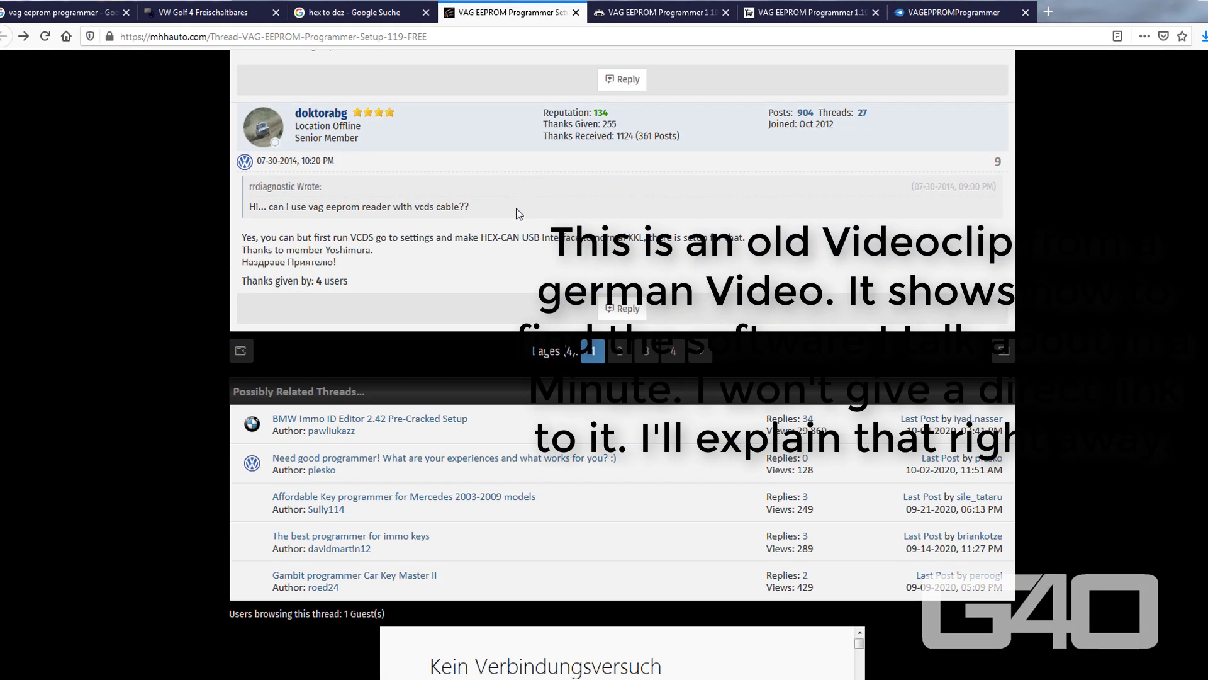
scroll(513, 211, up, 14)
scroll(522, 210, up, 5)
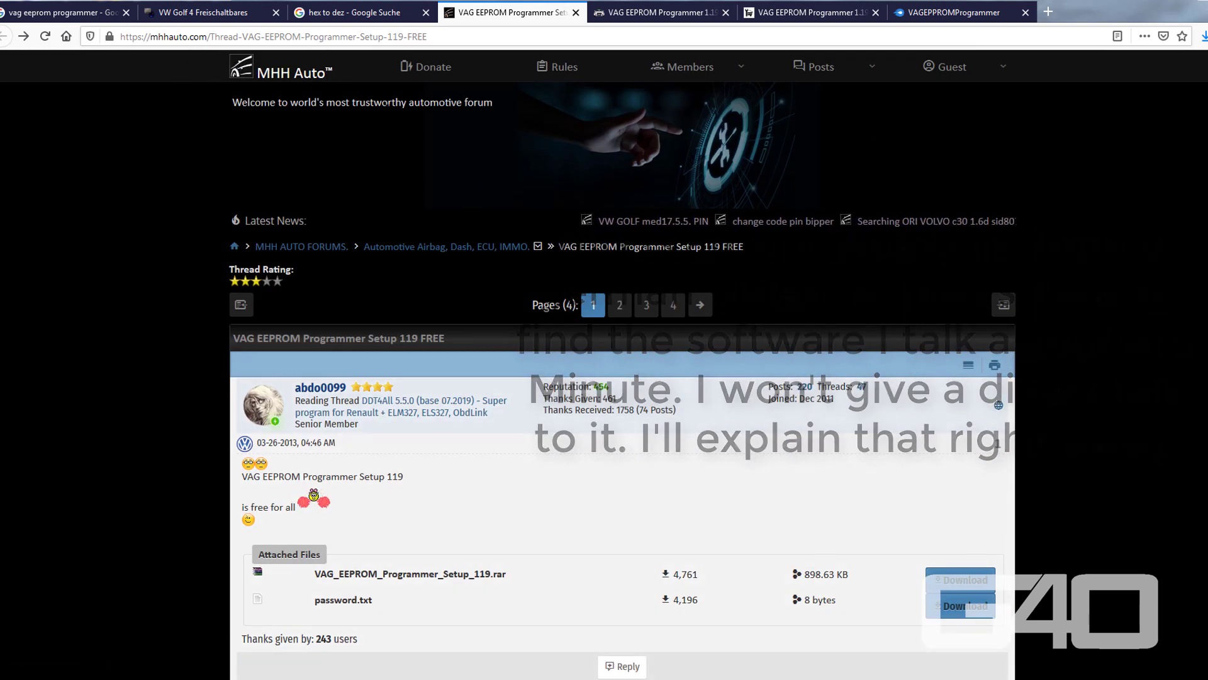
scroll(755, 453, down, 3)
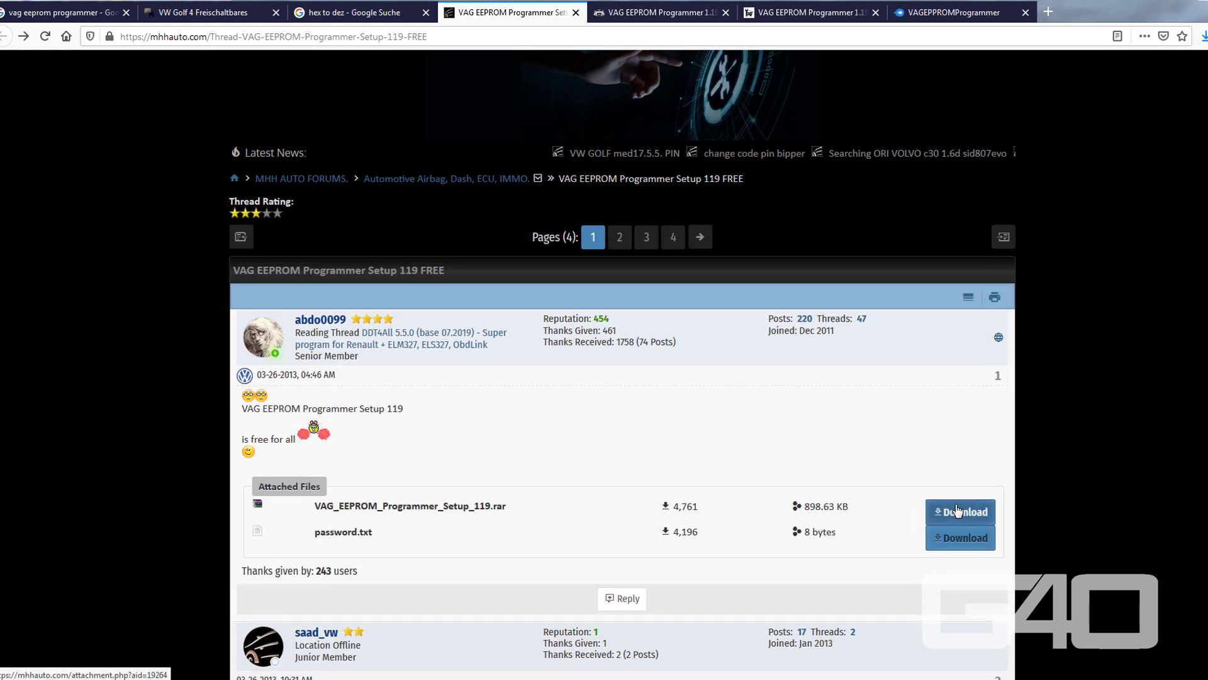
click(957, 511)
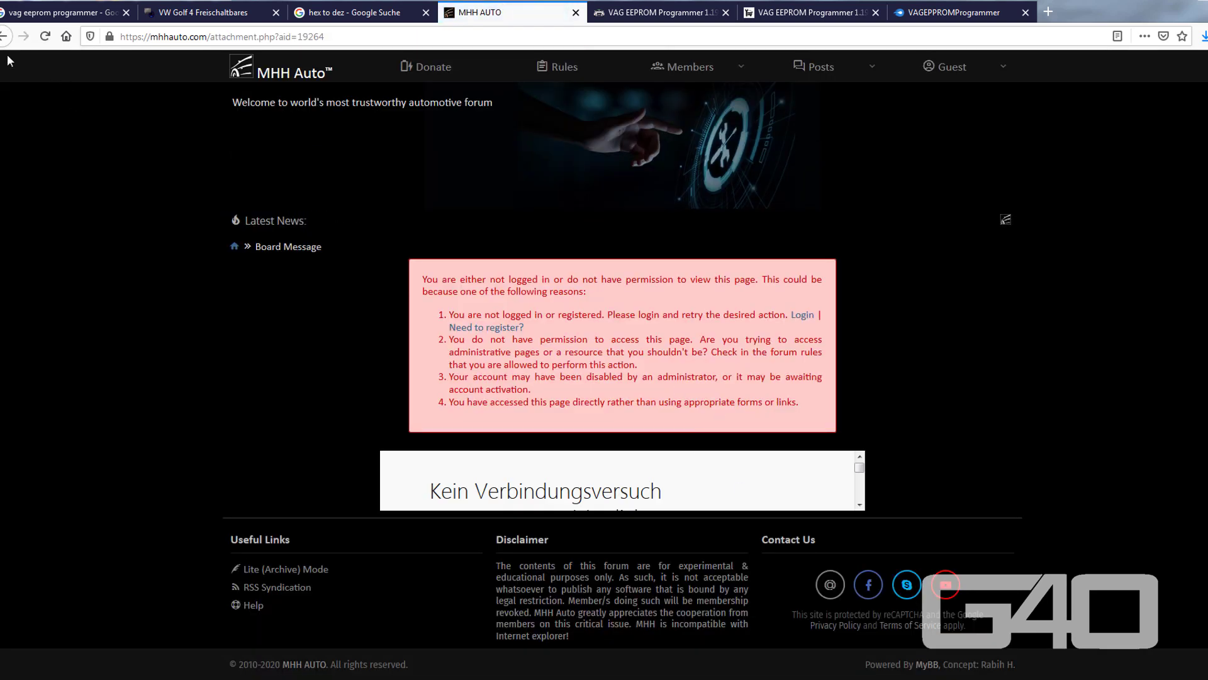
key(alt+Left)
click(947, 540)
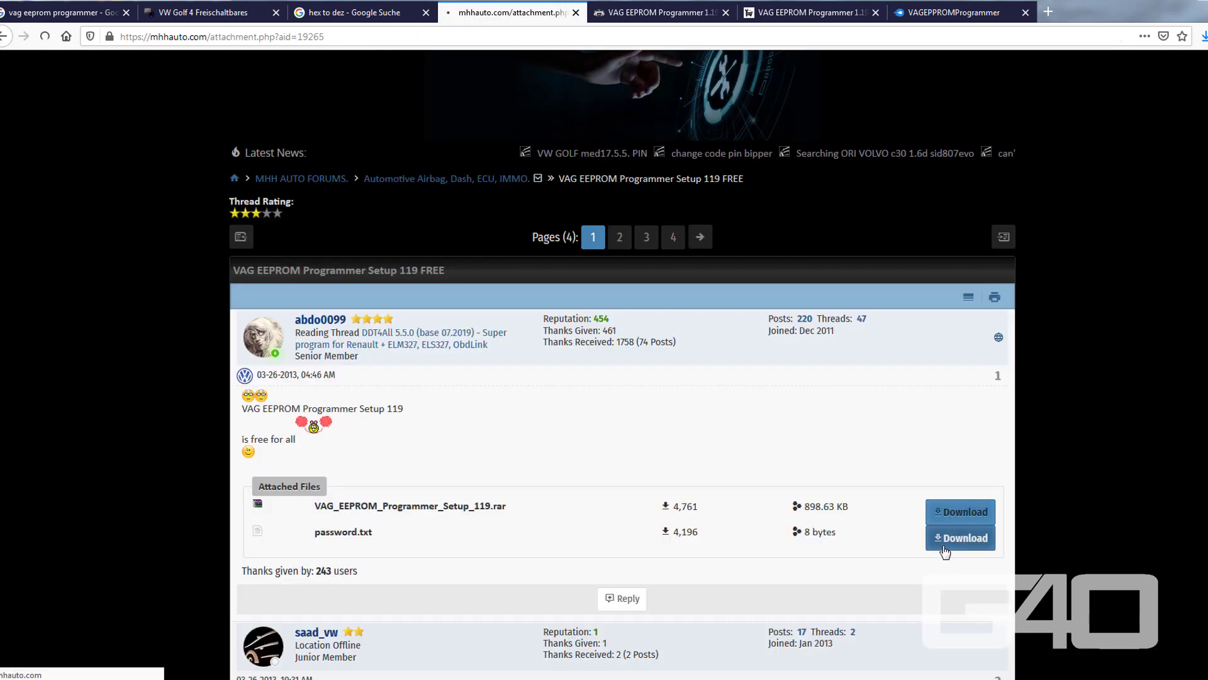
click(4, 37)
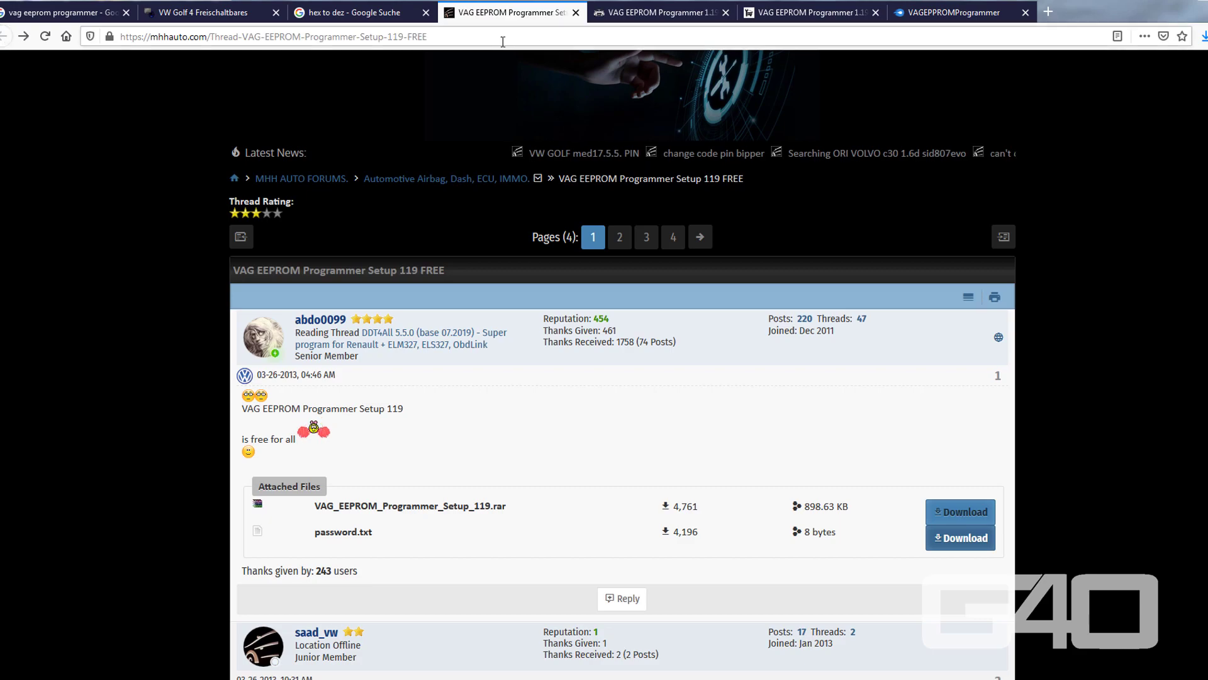
click(575, 13)
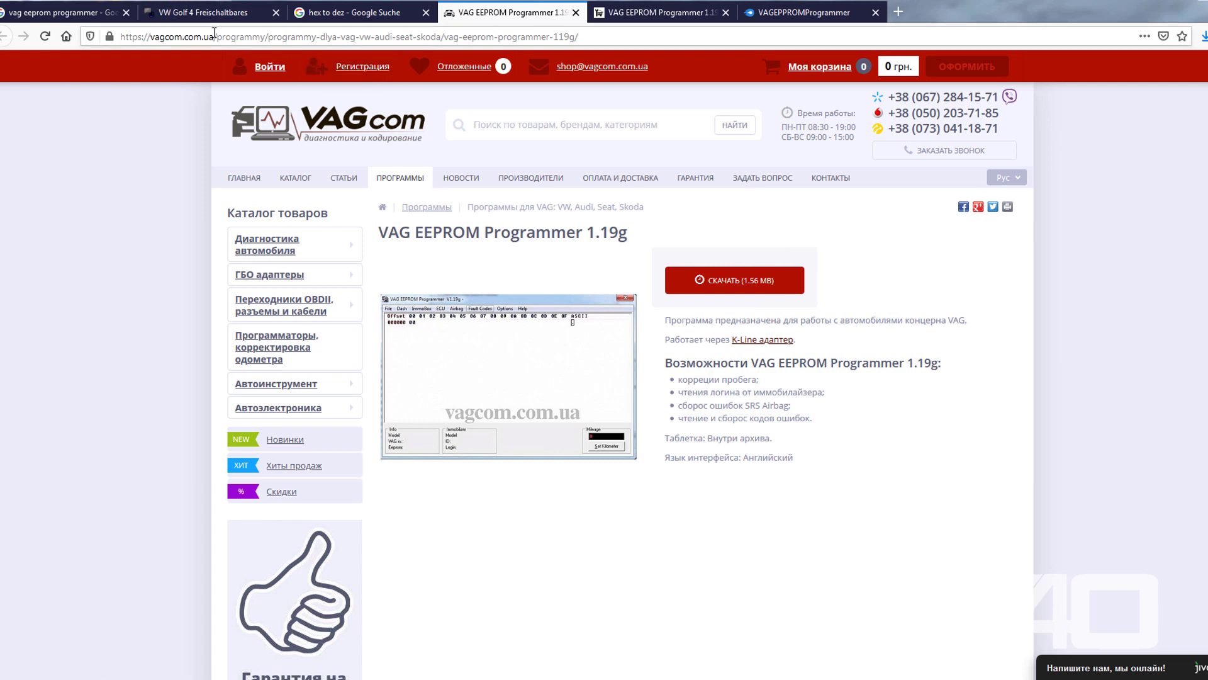
Download vag_eeprom_programmer_setup_119g.rar from the VAGcom page, view it in WinRAR, and close the archive and the page.
click(697, 279)
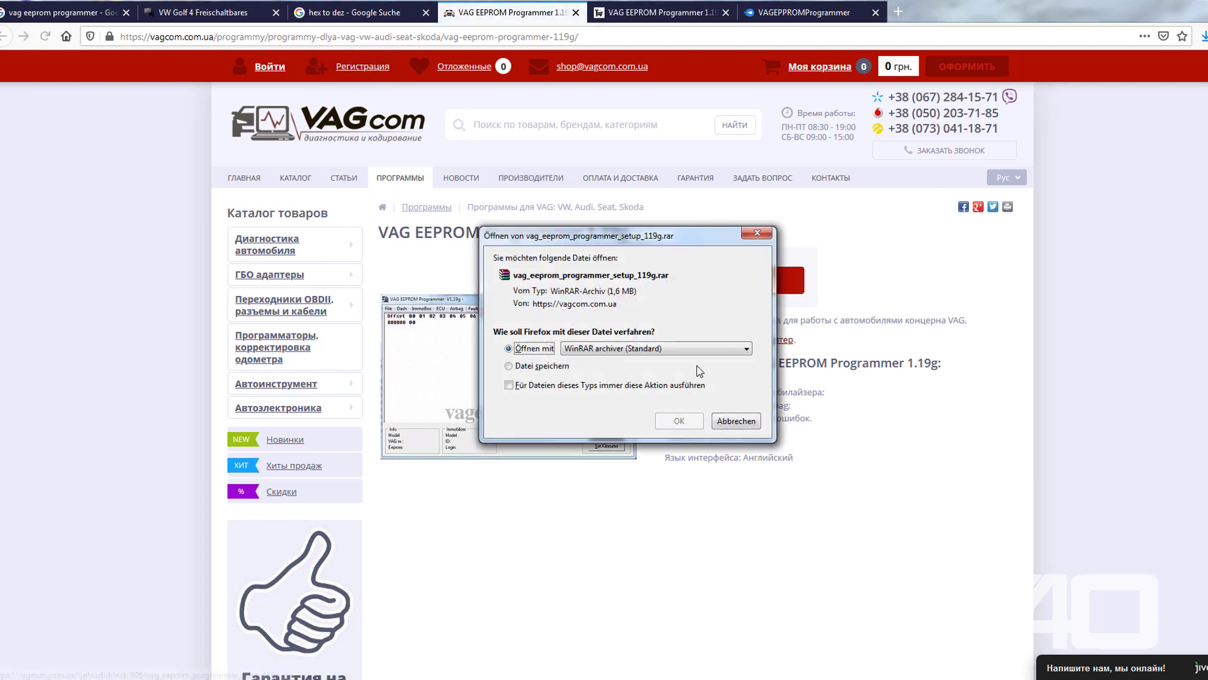
click(682, 415)
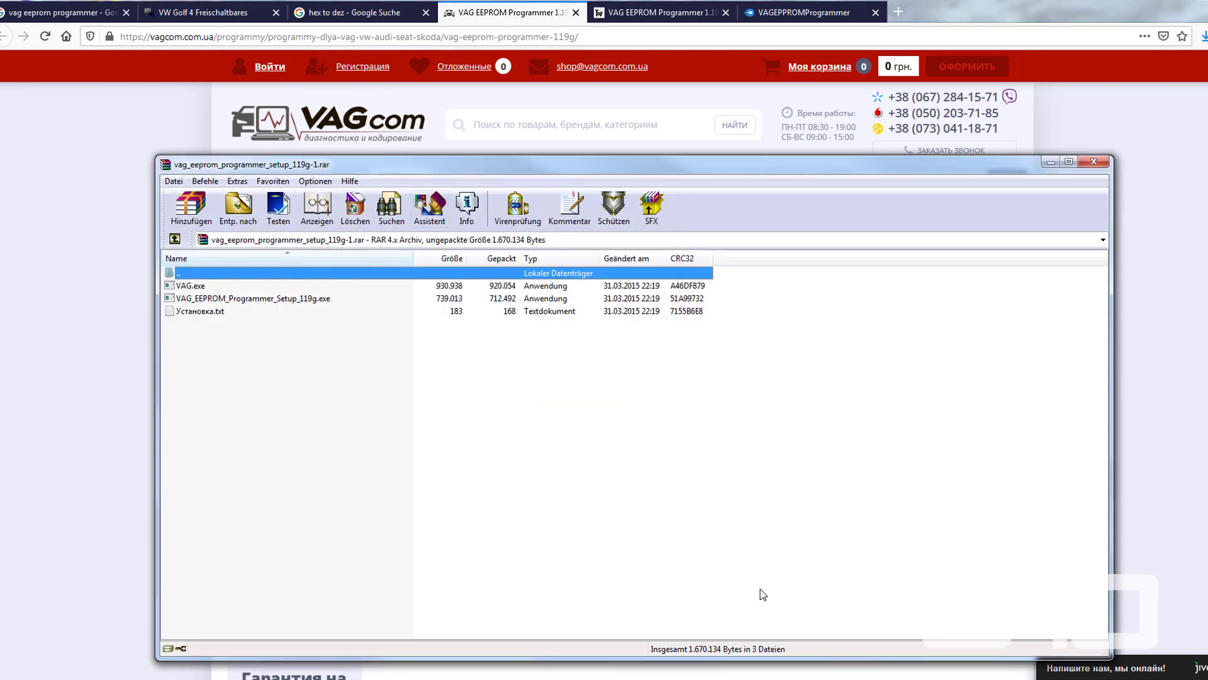
click(1095, 162)
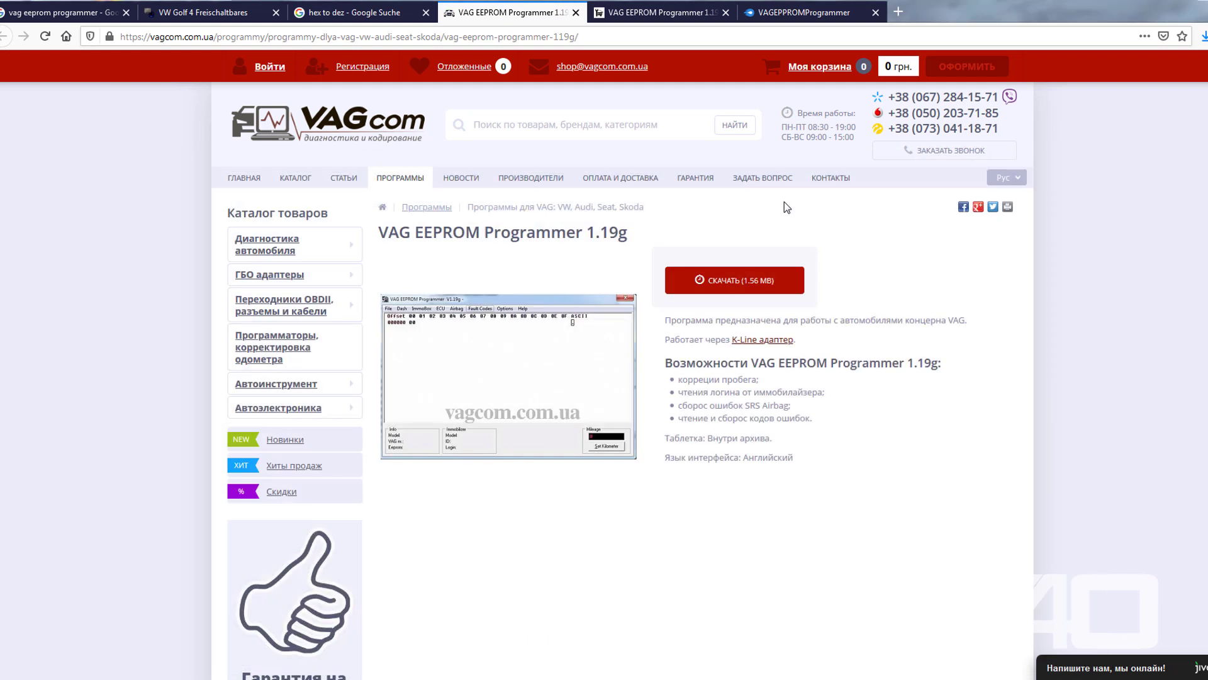
click(574, 13)
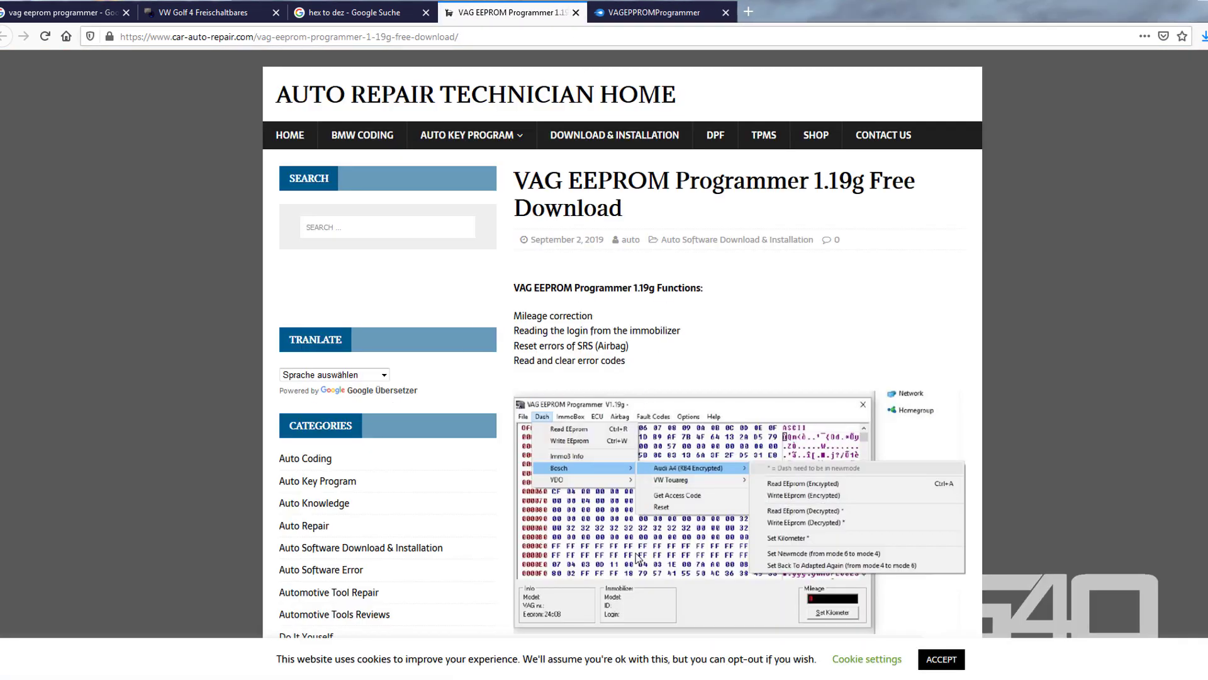
Examine the car-auto-repair.com article's usage instructions, compatible interface and free download notes for VAG EEPROM Programmer 1.19g, and close it.
scroll(671, 315, down, 7)
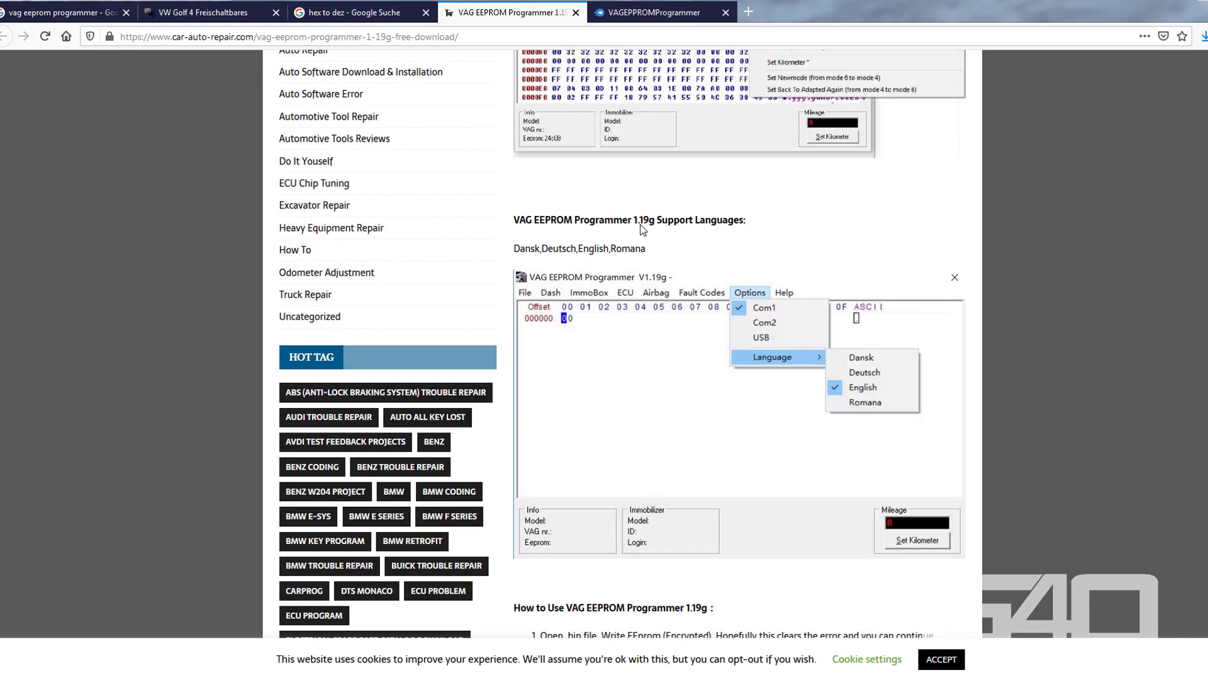
scroll(813, 269, down, 14)
scroll(879, 376, up, 7)
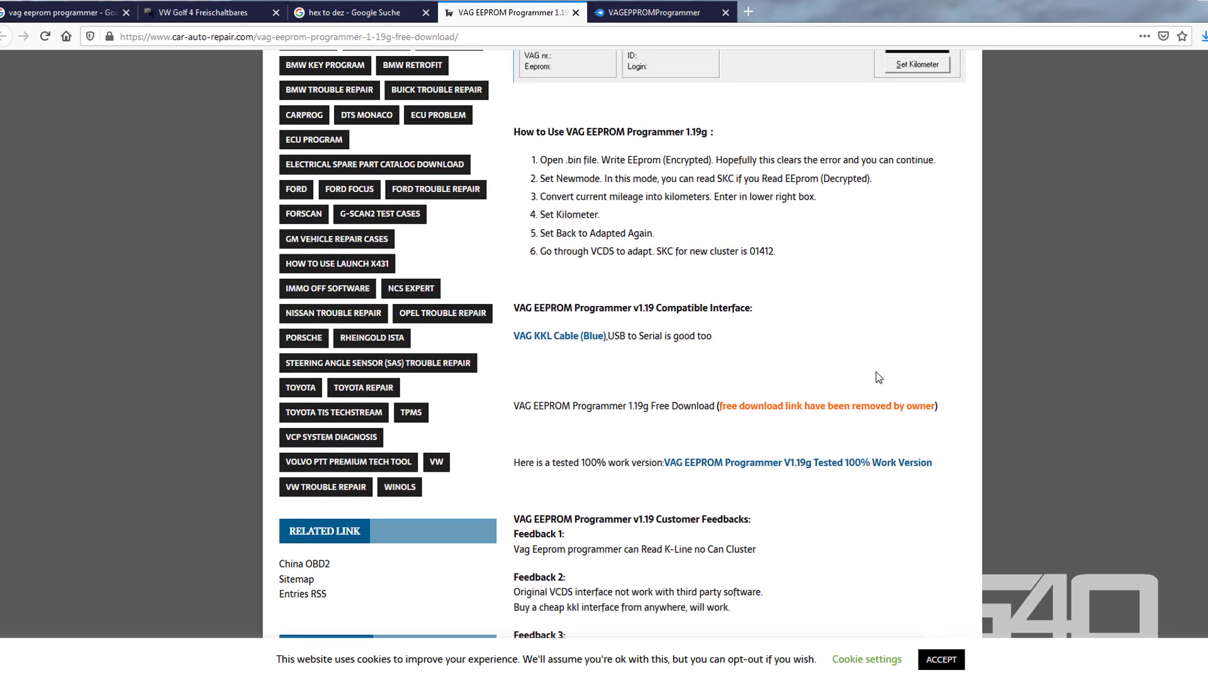
drag(936, 408, 732, 410)
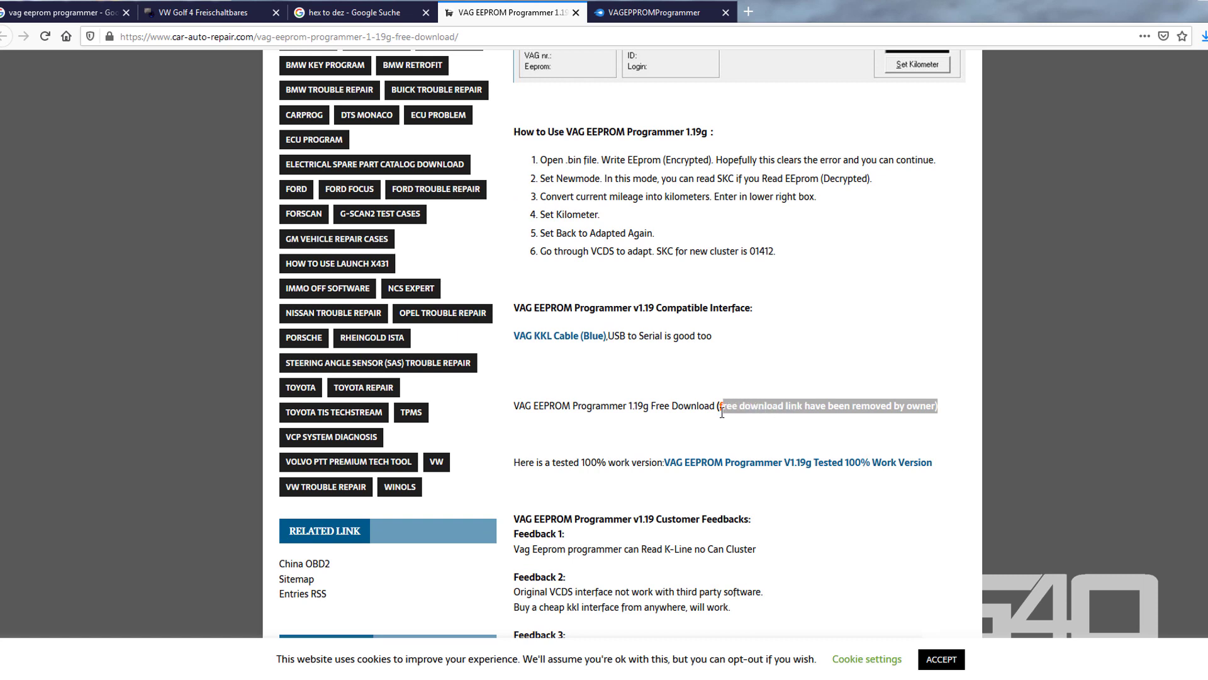
click(706, 369)
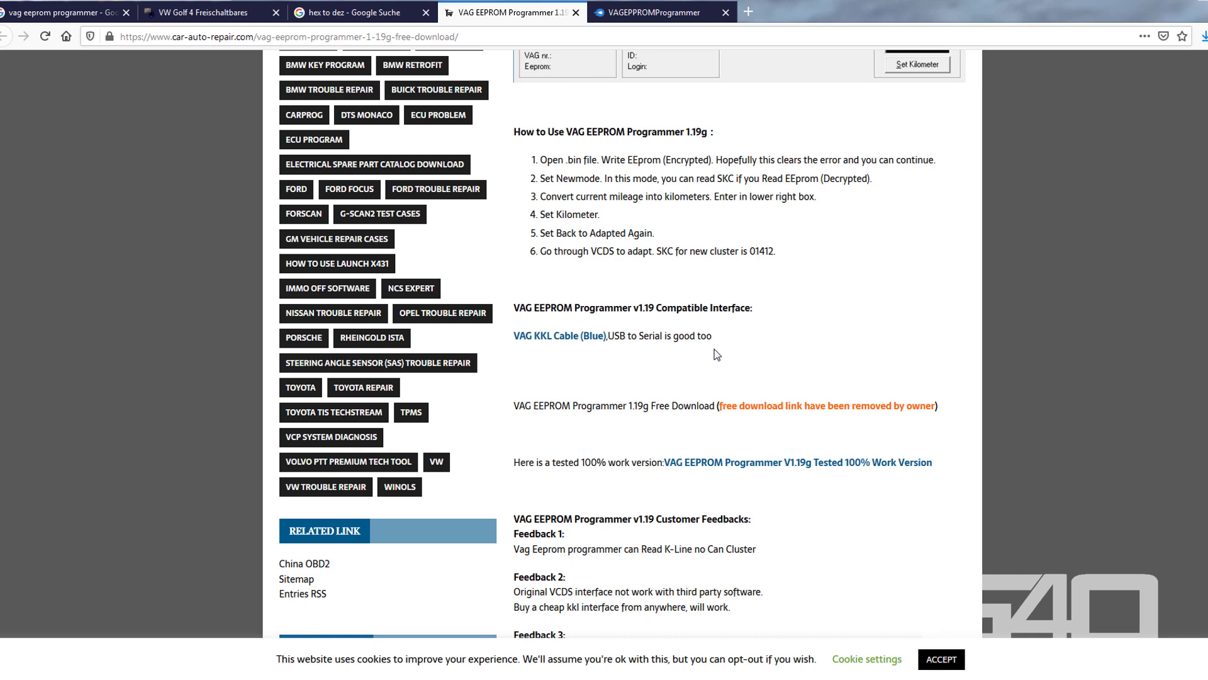
drag(724, 412, 937, 409)
click(951, 415)
click(575, 12)
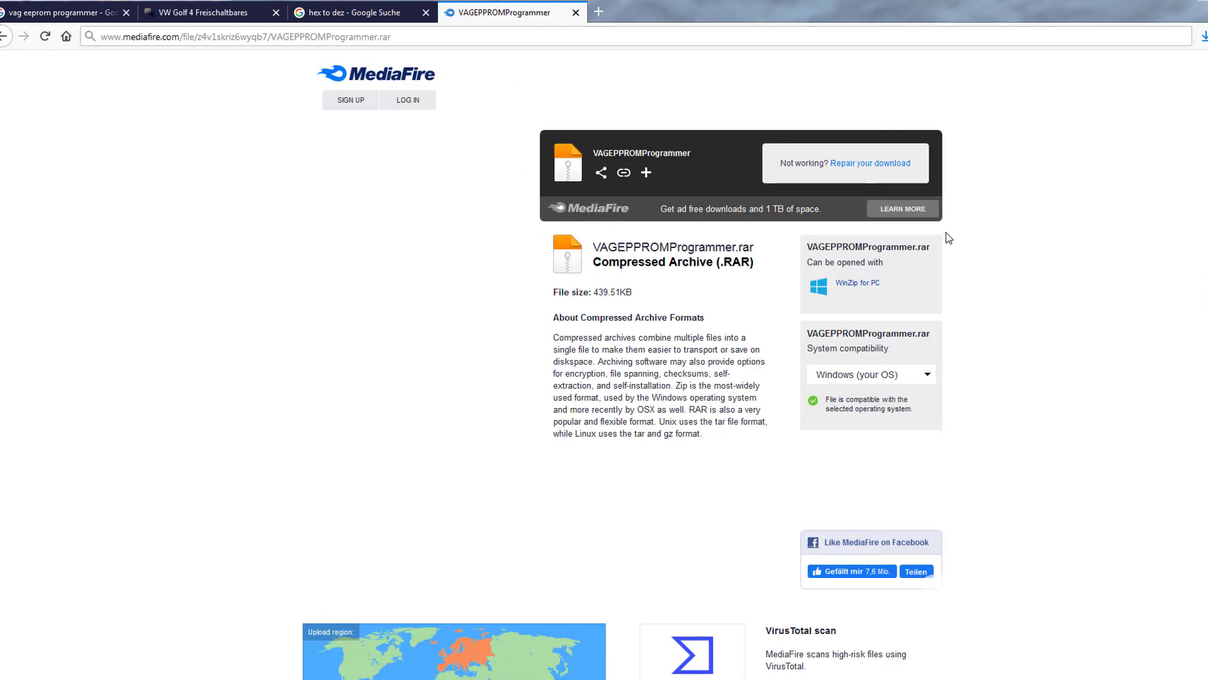
Repair the MediaFire download of VAGEPPROMProgrammer.rar and continue with a new download key.
click(843, 165)
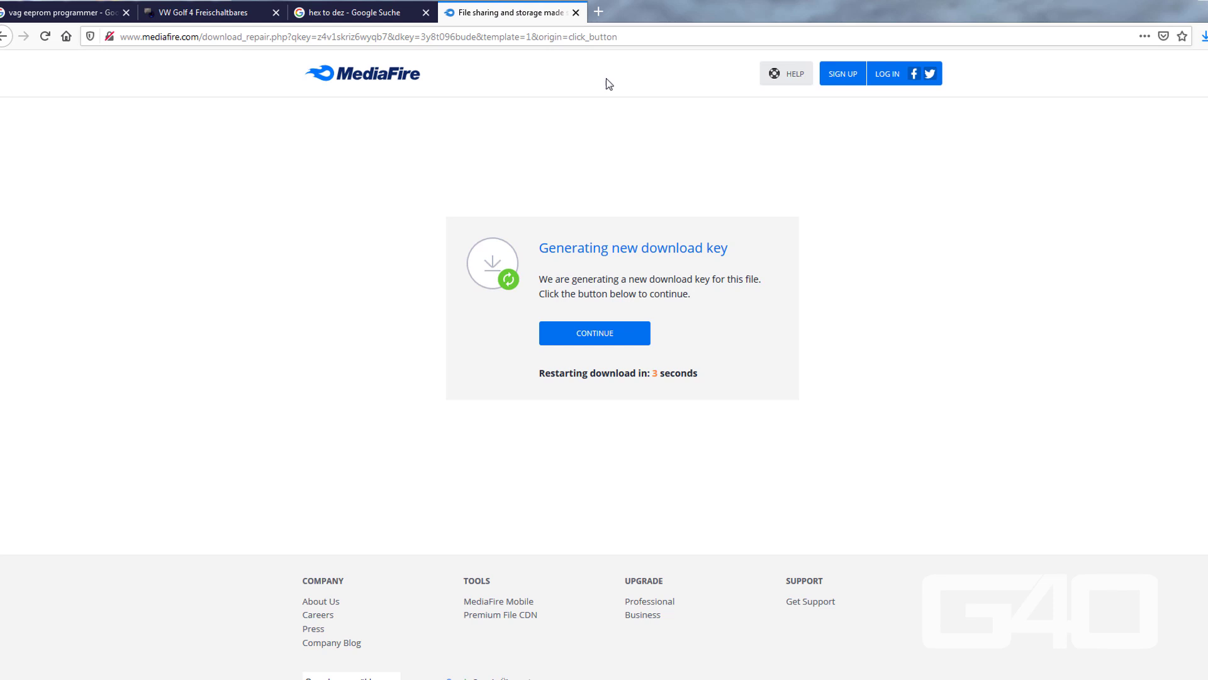
click(628, 331)
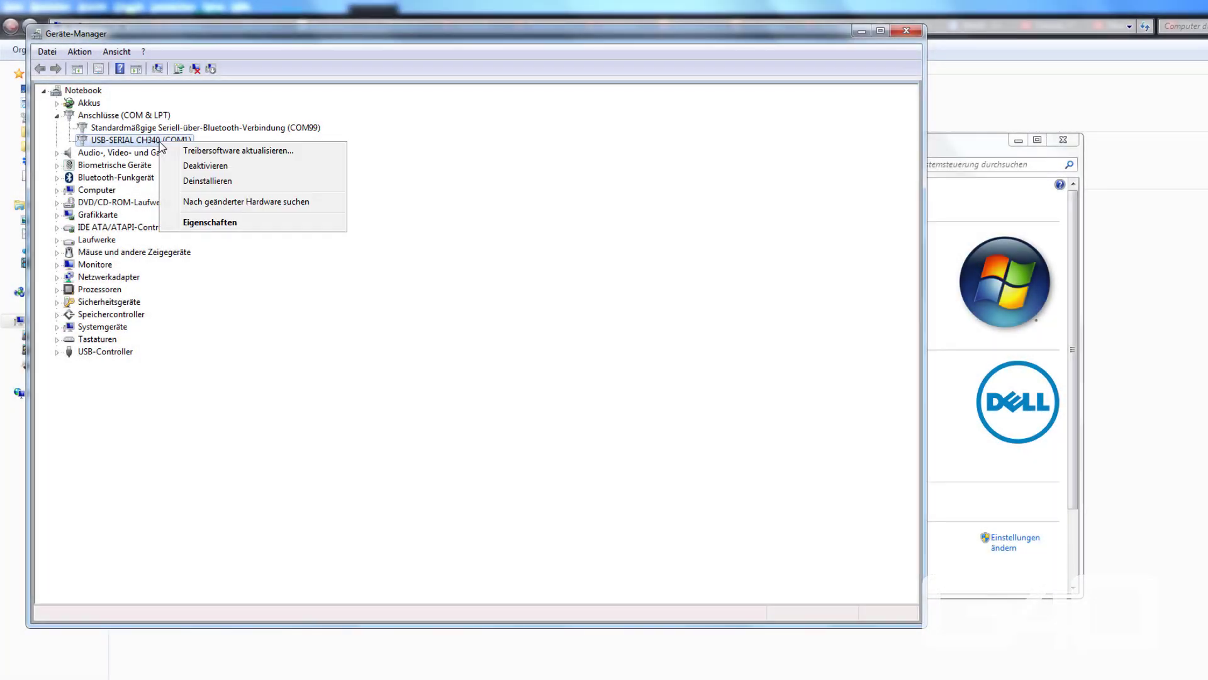
In Device Manager, start a manual driver update for USB-SERIAL CH340 and browse the computer for its driver folder.
click(195, 151)
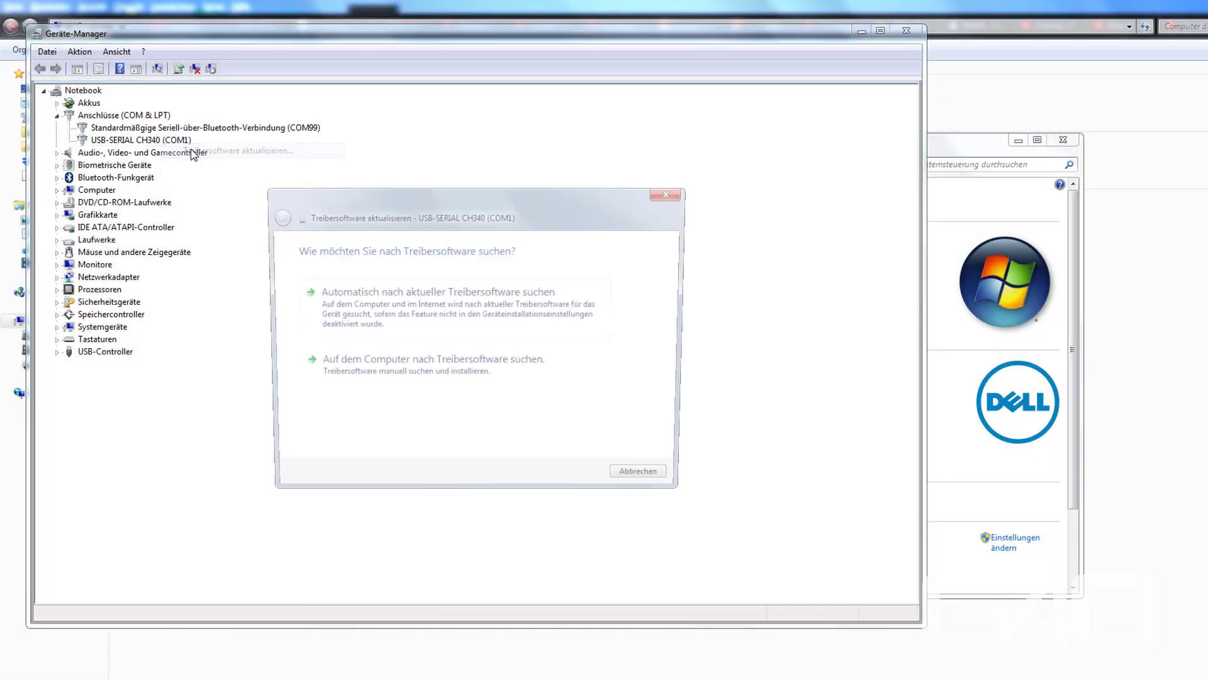
click(373, 364)
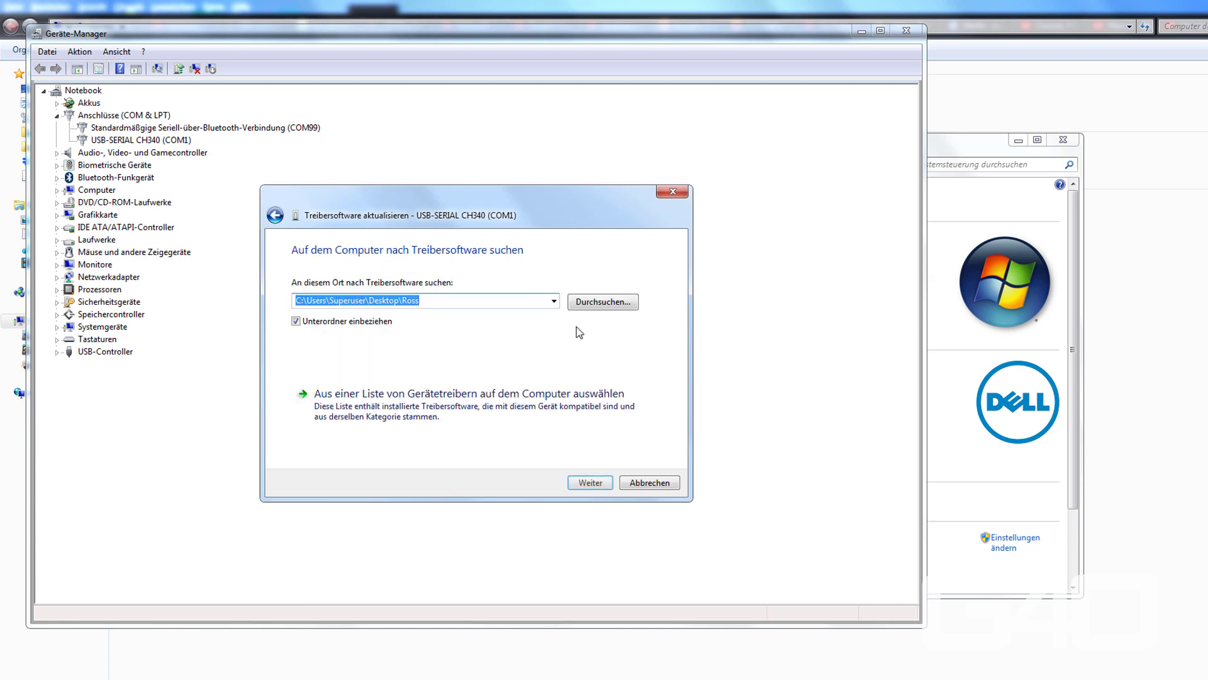
click(599, 303)
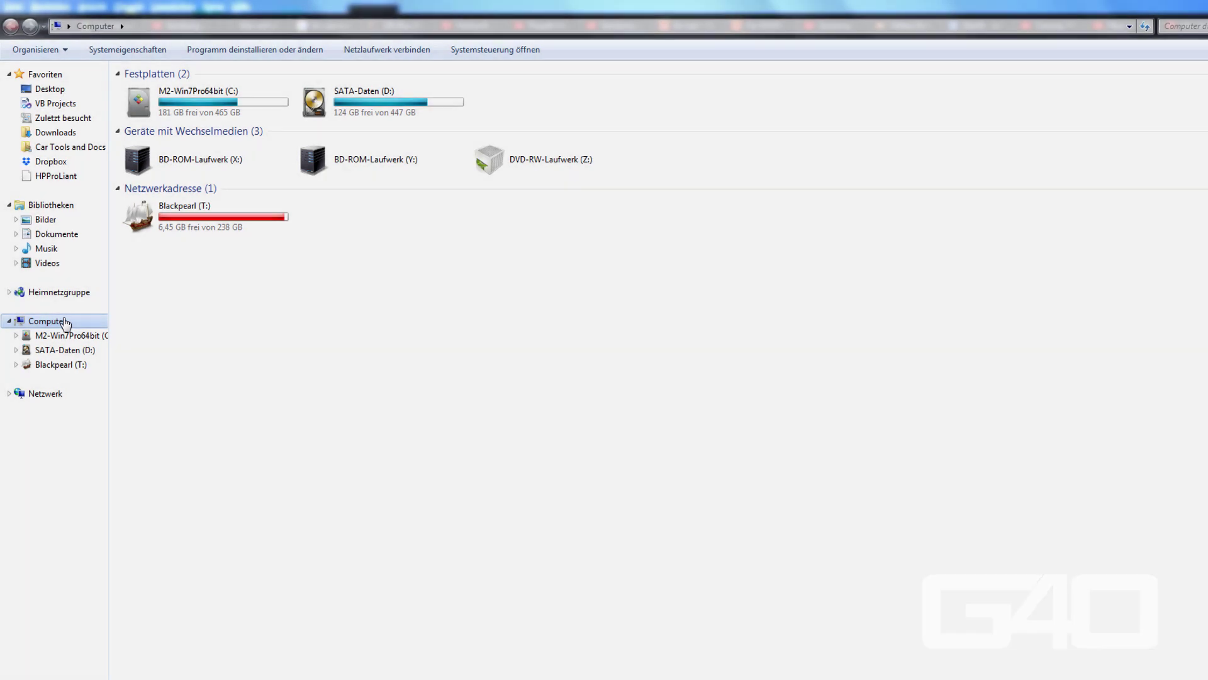
Open Device Manager from the computer's system properties, enlarge its window and expand the COM & LPT ports.
right_click(63, 319)
click(128, 498)
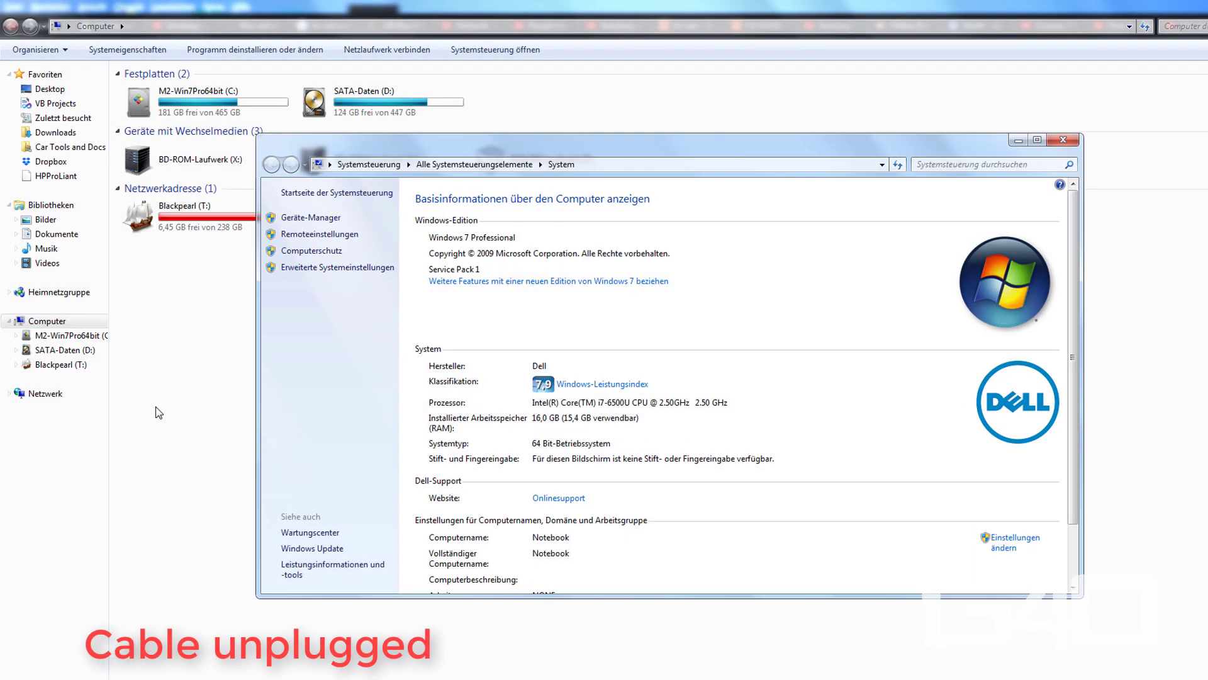
click(301, 216)
drag(291, 44, 267, 38)
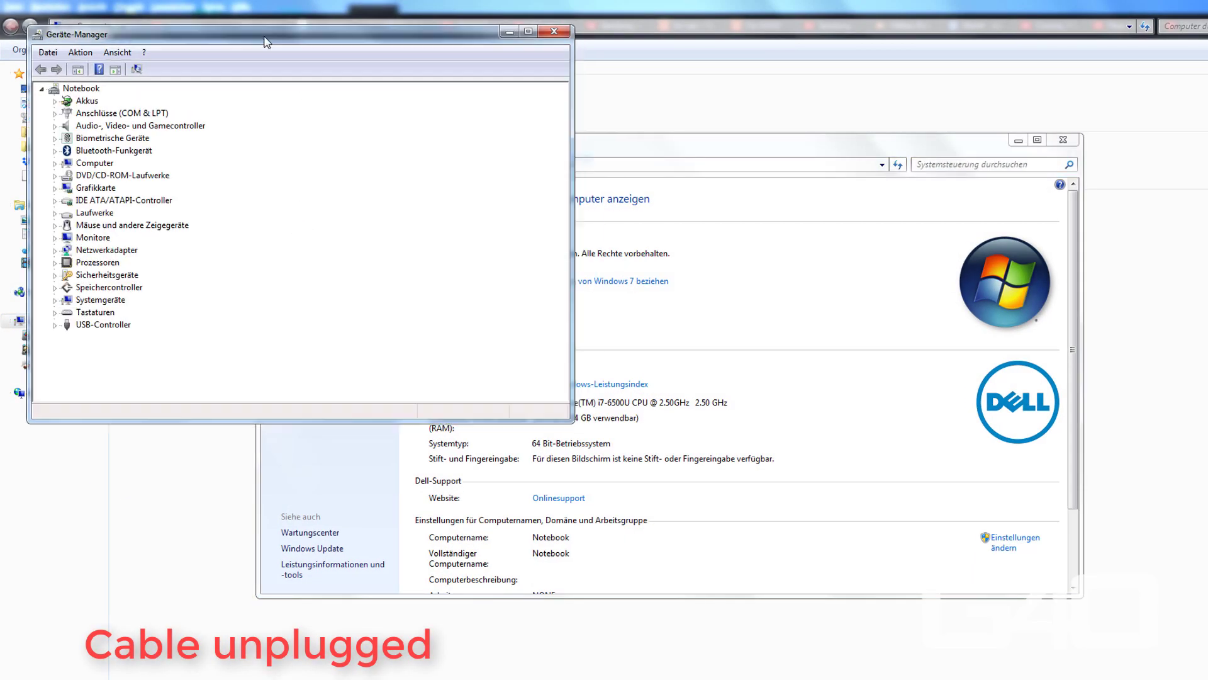
drag(569, 418, 923, 625)
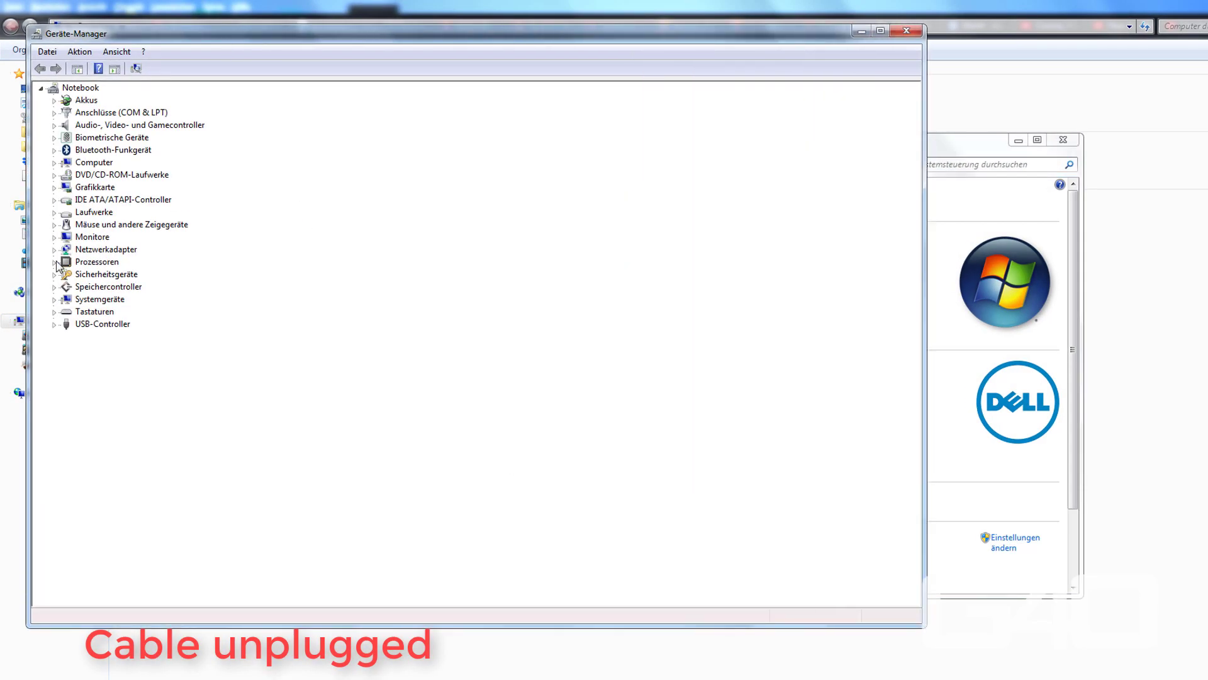
double_click(120, 113)
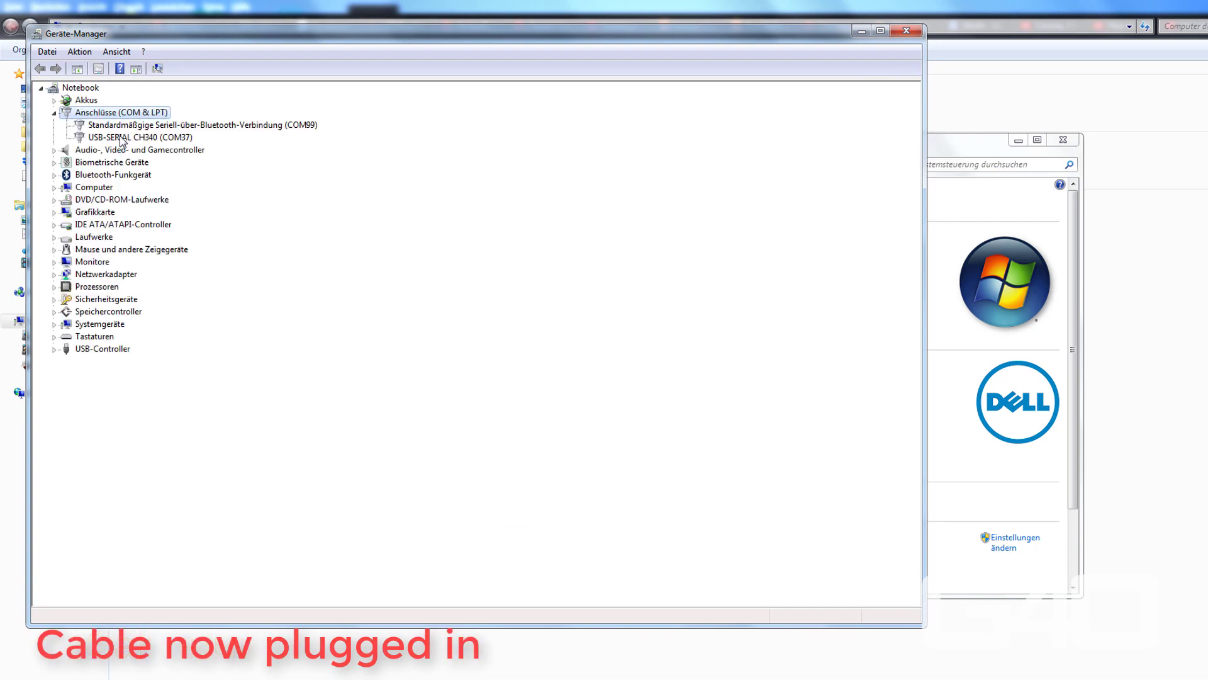
Open the advanced port settings in the properties of the USB-SERIAL CH340 device.
click(121, 138)
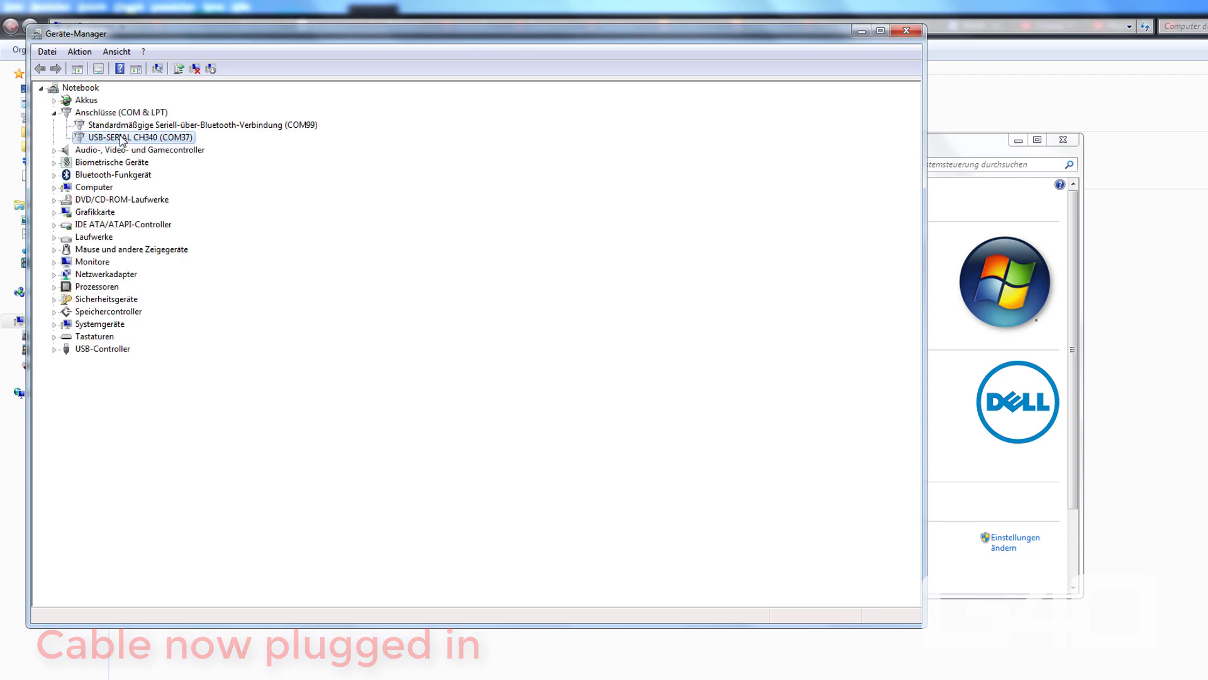
right_click(120, 136)
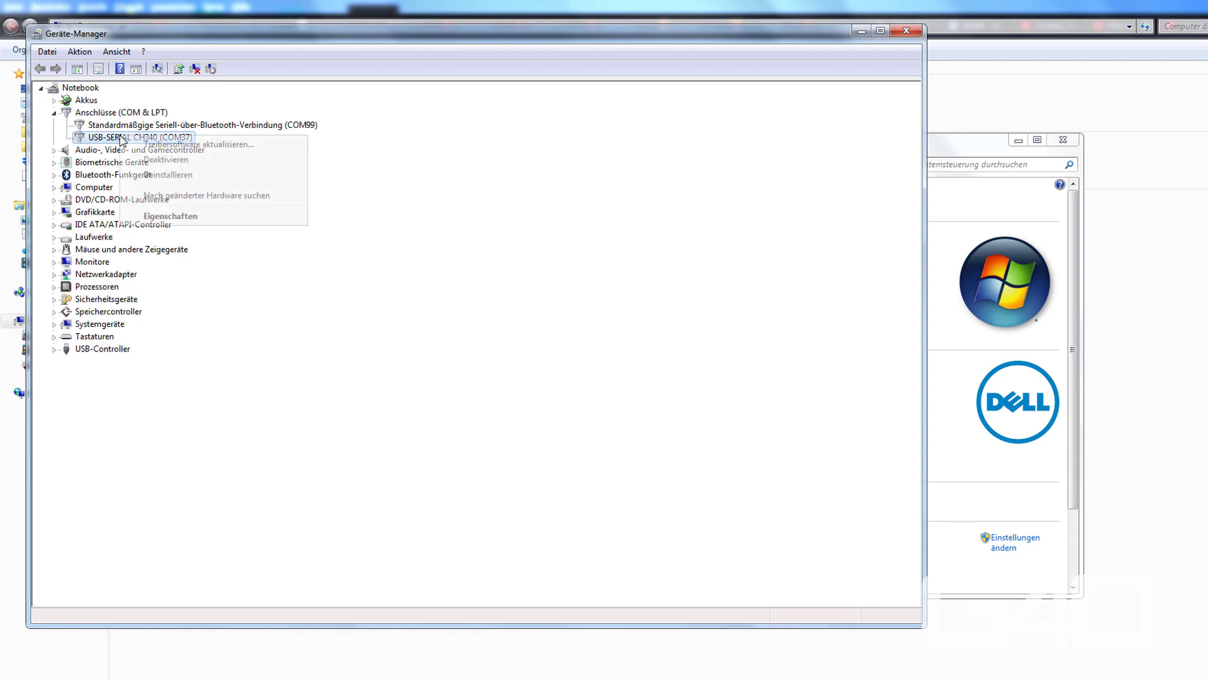
click(178, 216)
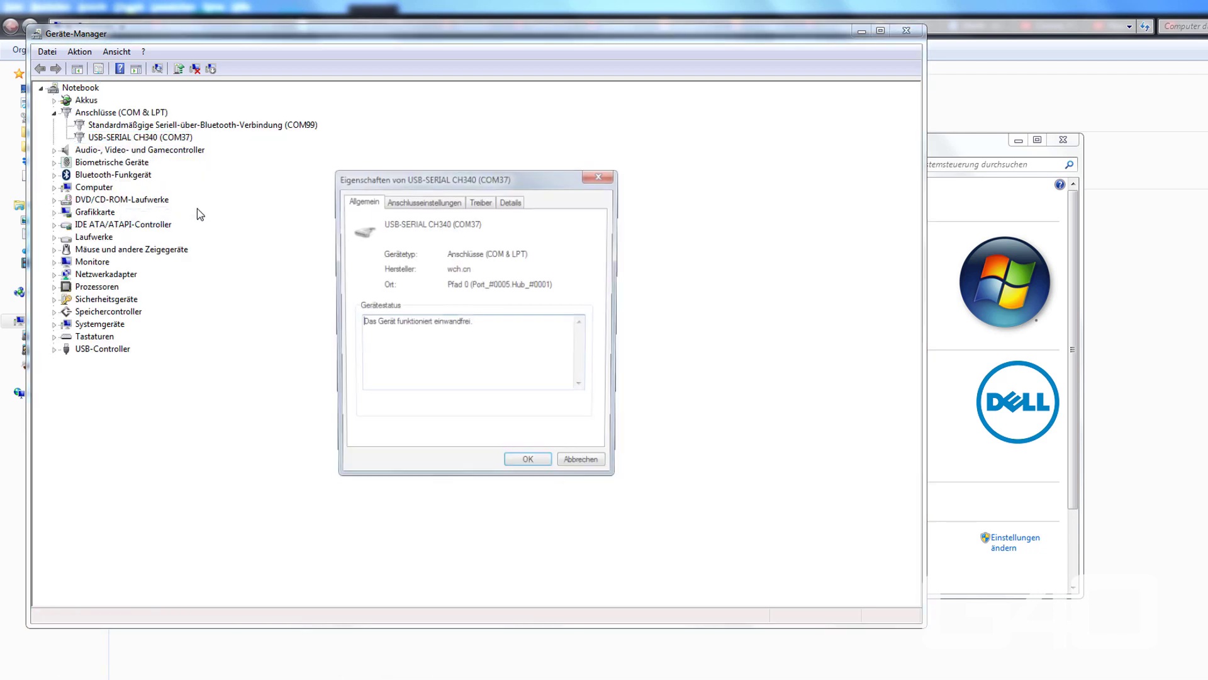
click(417, 200)
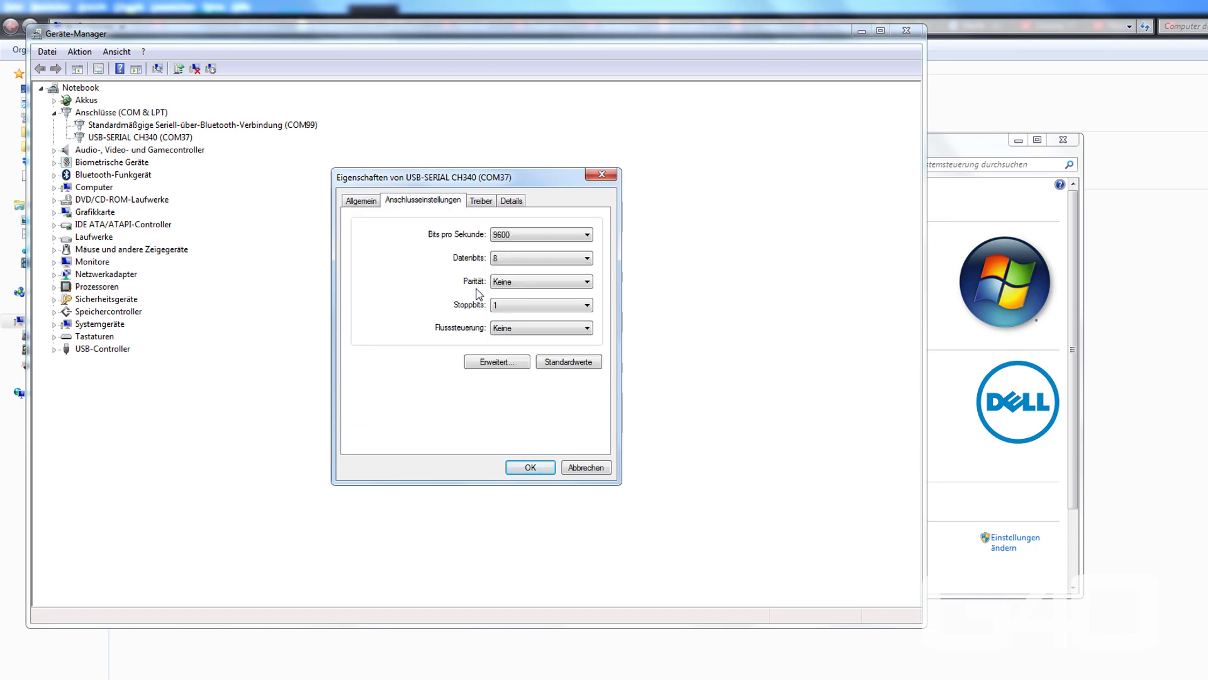
click(498, 362)
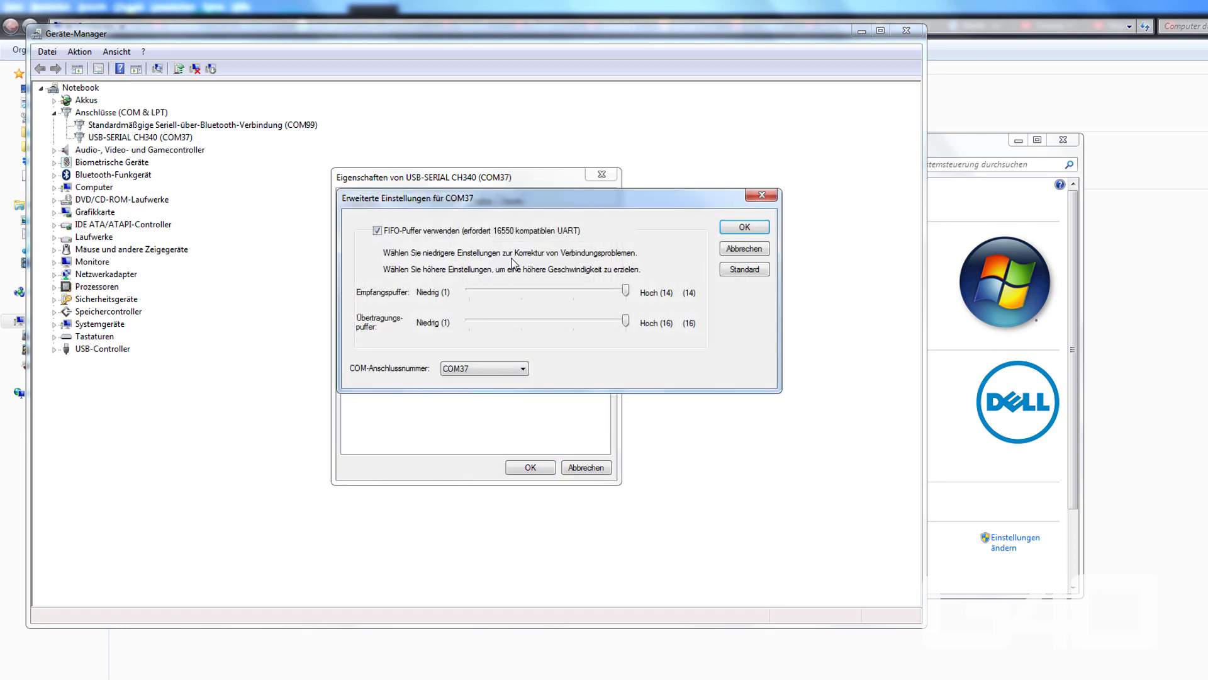
Assign COM1 as the USB-SERIAL CH340 port number and accept using the already occupied port name.
click(496, 369)
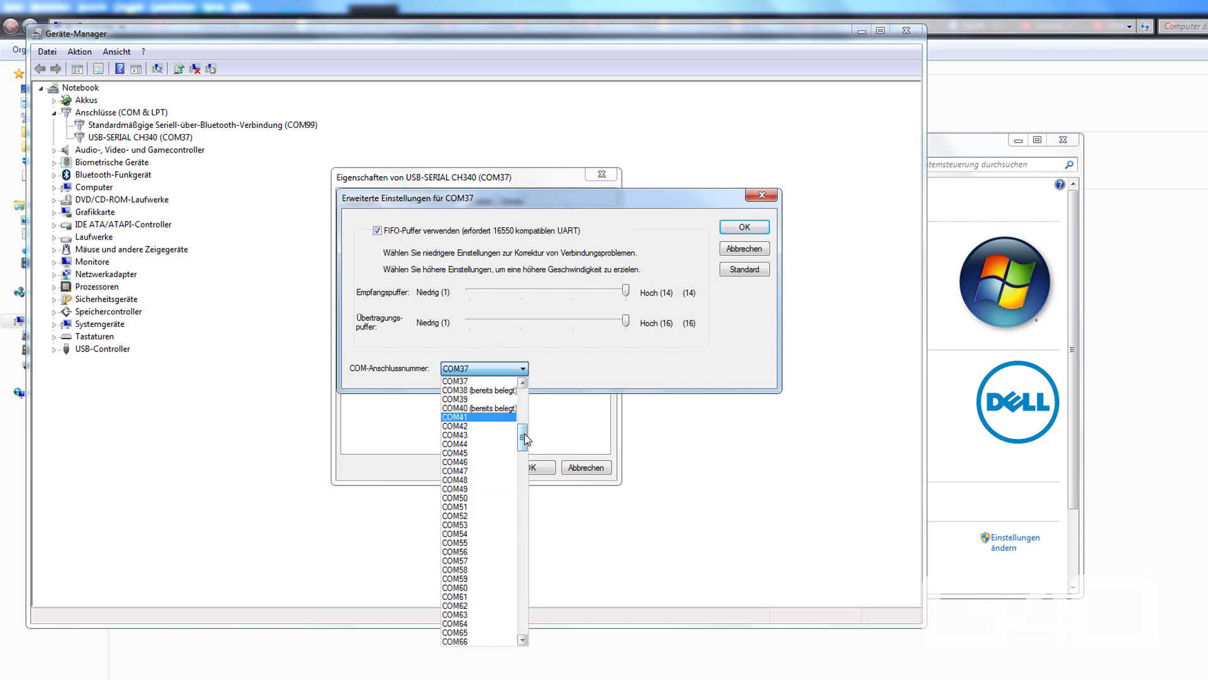
drag(526, 432, 526, 393)
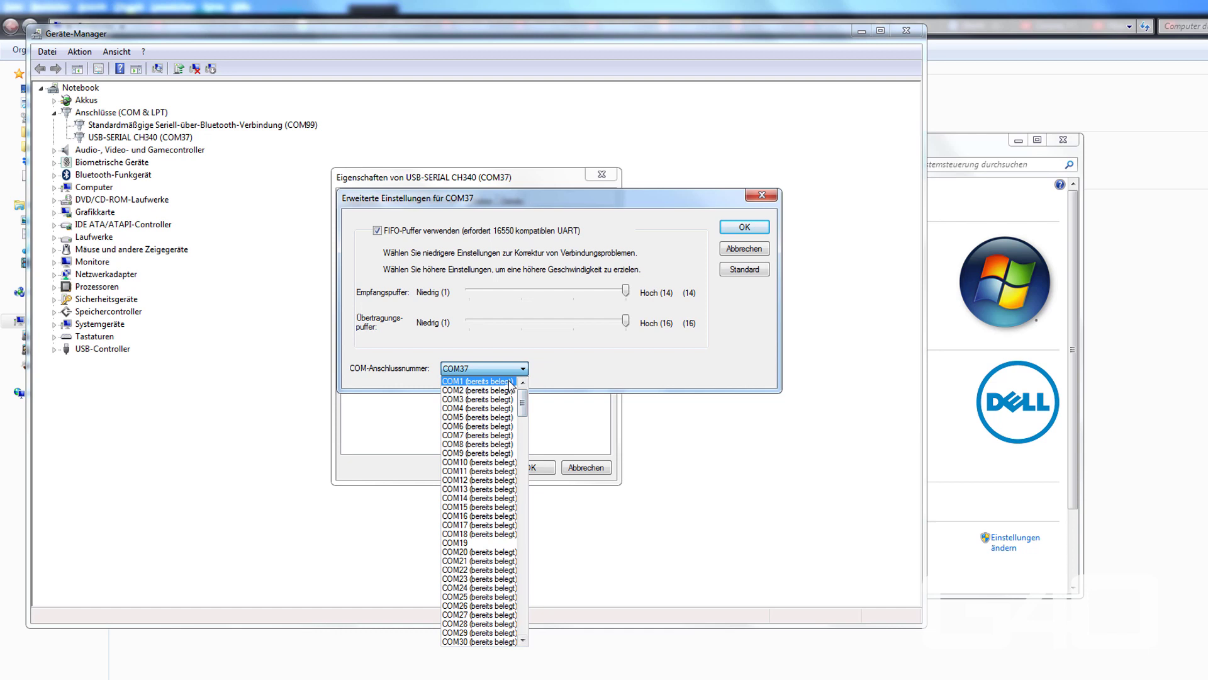
click(511, 381)
click(735, 228)
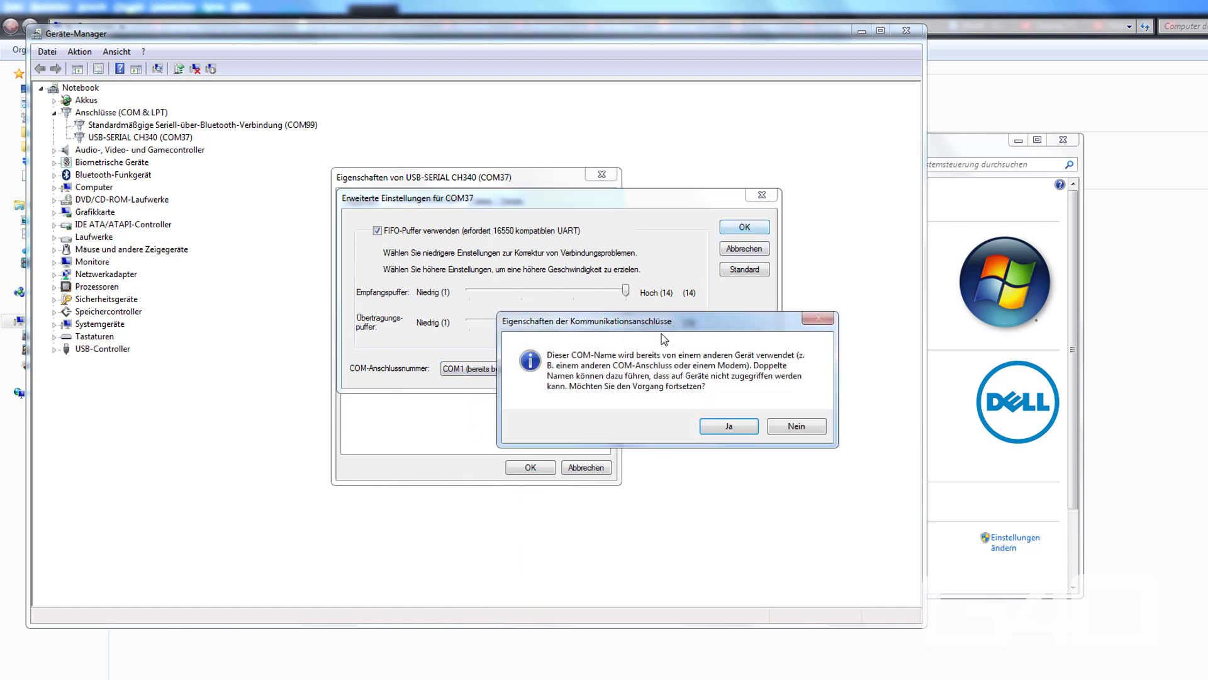
click(723, 426)
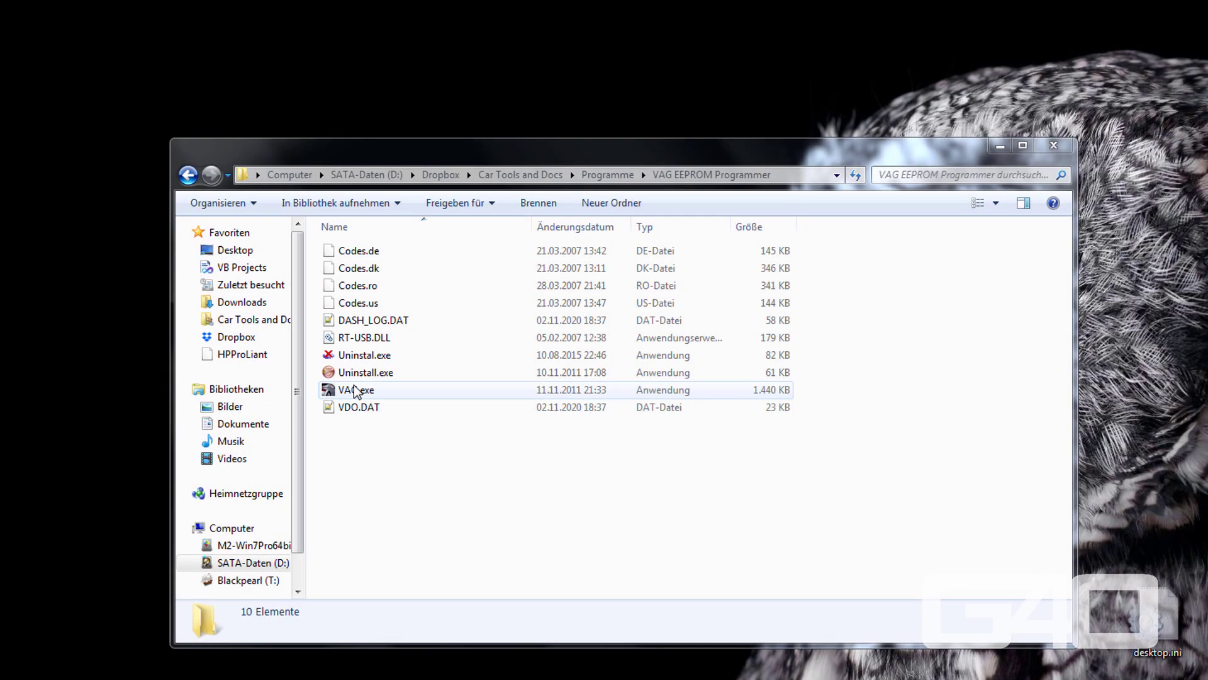
Launch VAG.exe from the VAG EEPROM Programmer folder, close the folder and reposition the program window.
right_click(354, 386)
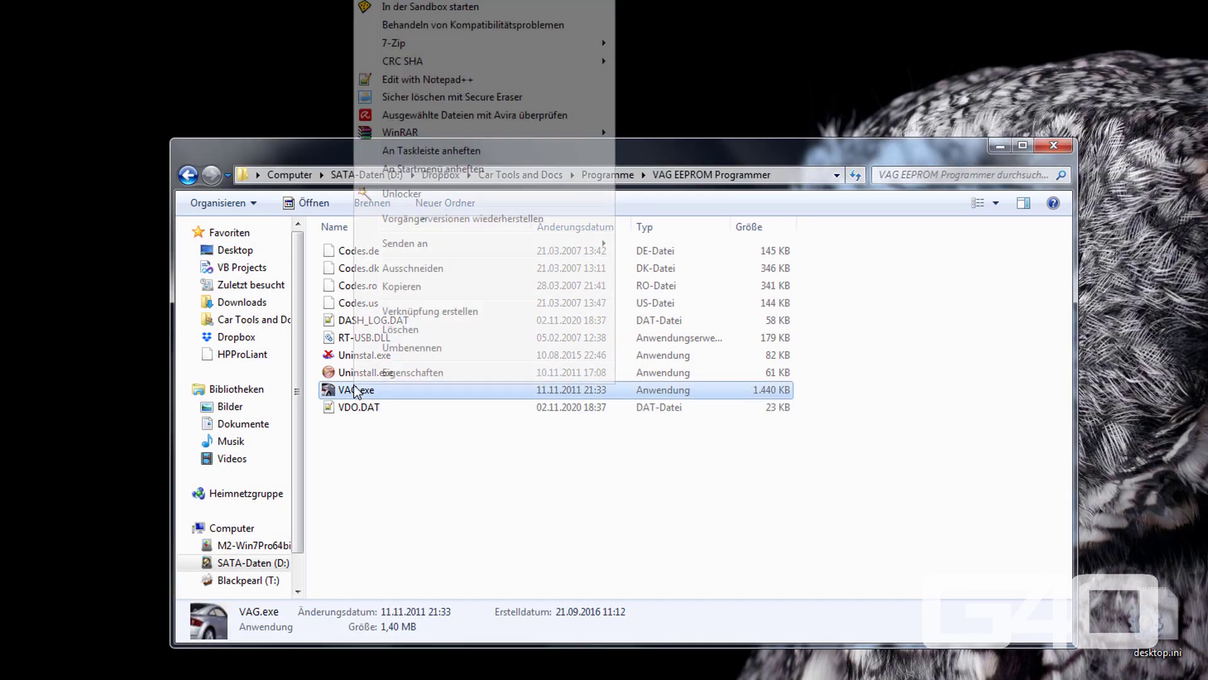
click(390, 3)
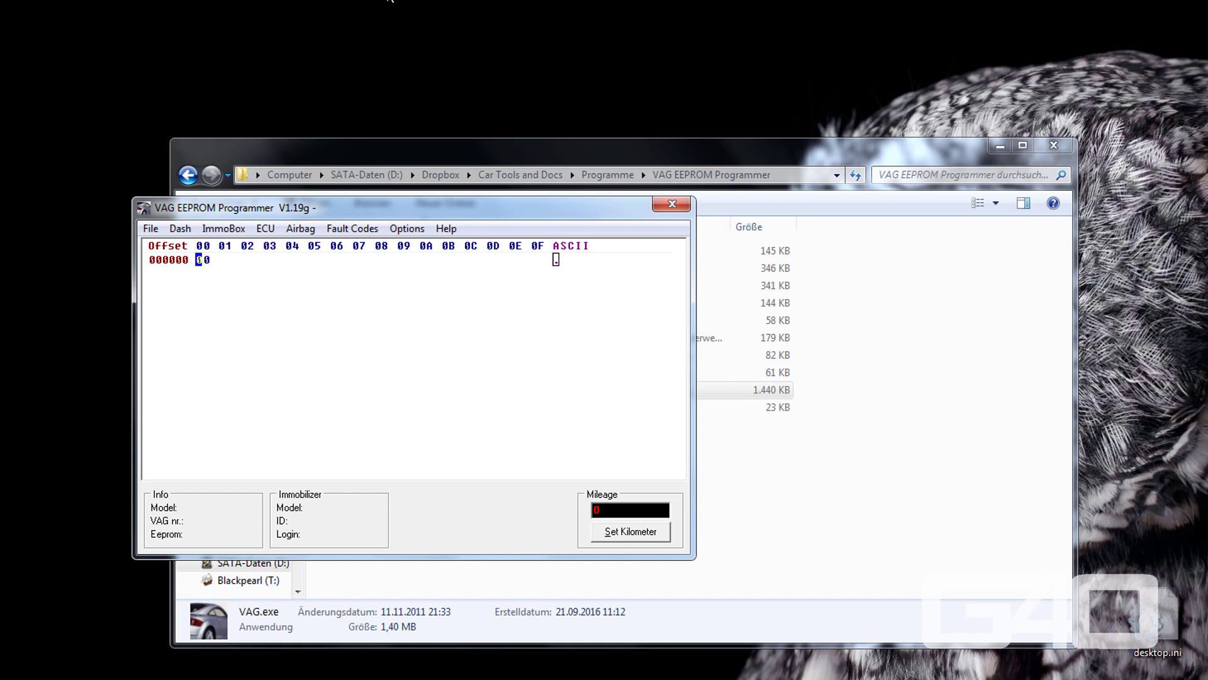
click(1054, 145)
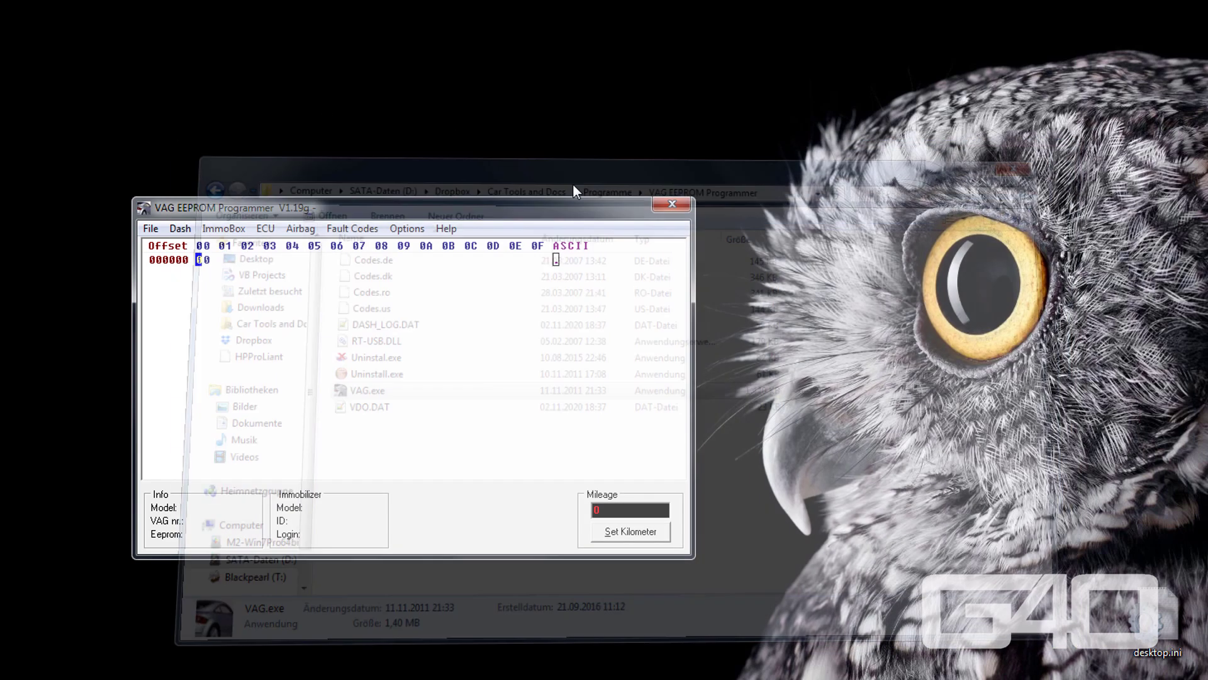
drag(571, 199, 653, 161)
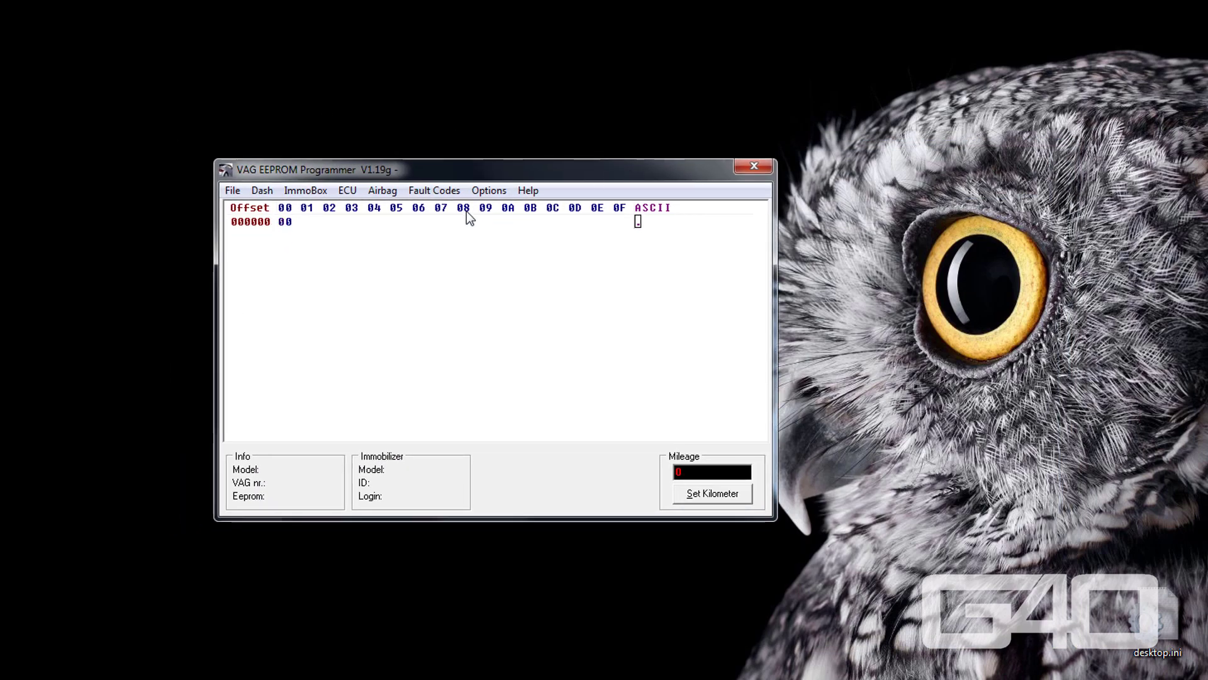
Select Com1 as the communication port and read the EEPROM of the instrument cluster.
click(486, 191)
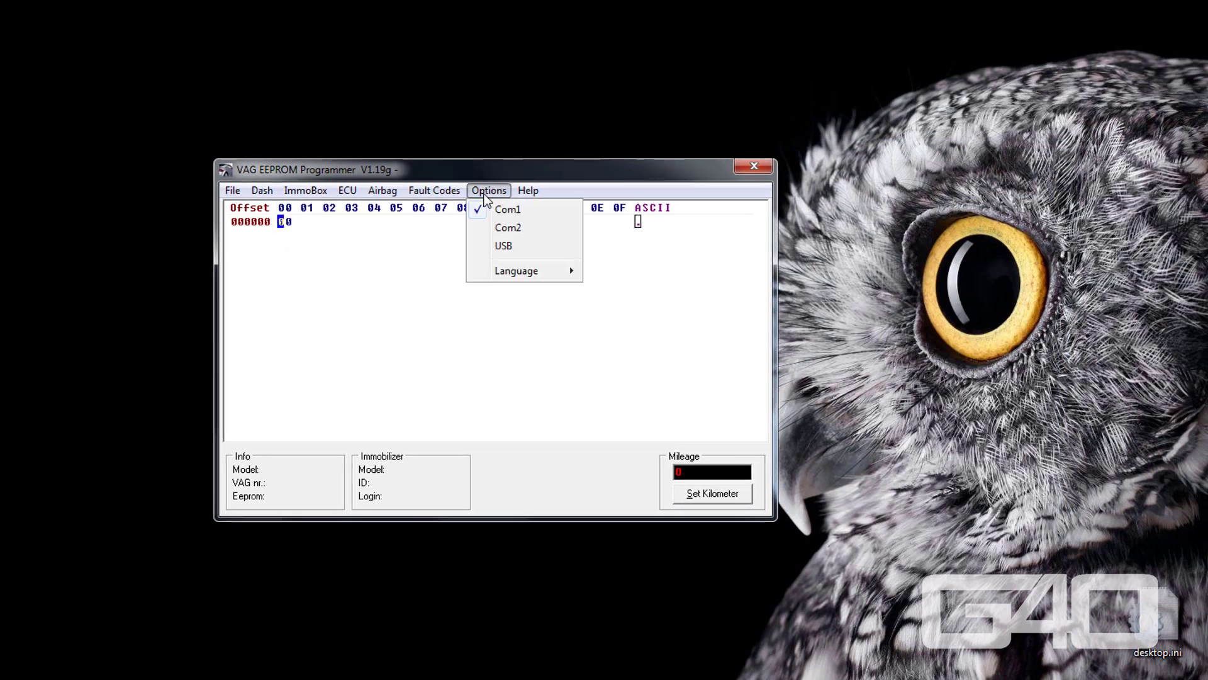
click(528, 212)
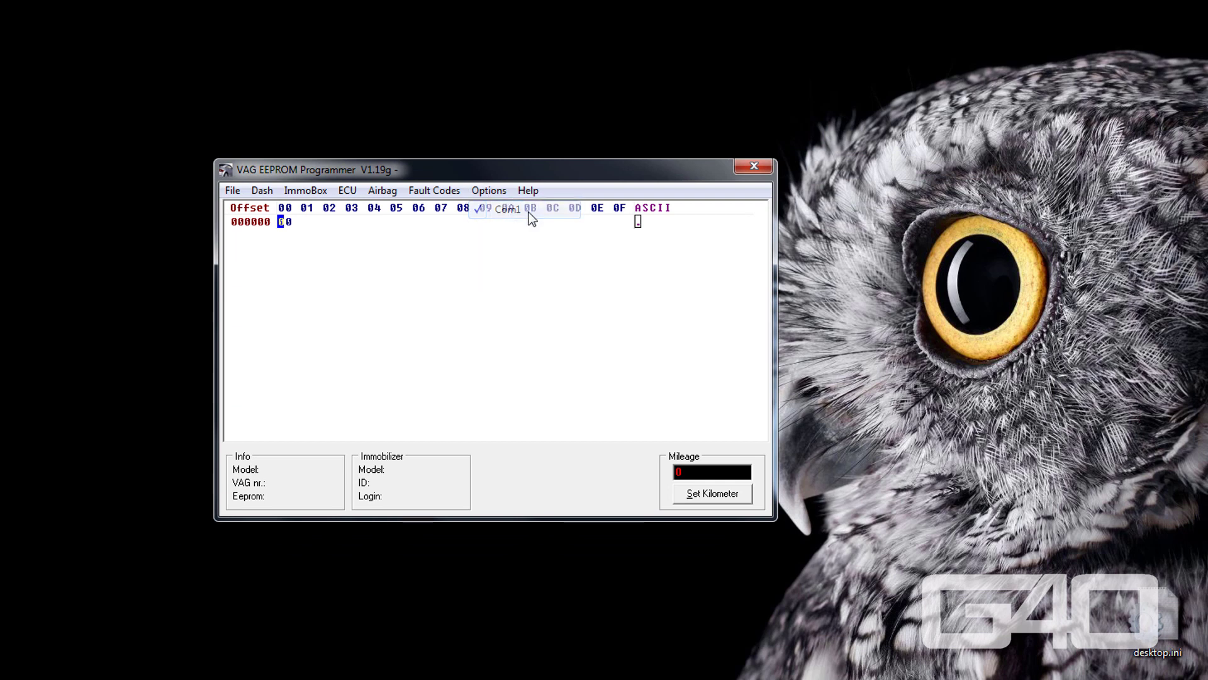
click(257, 190)
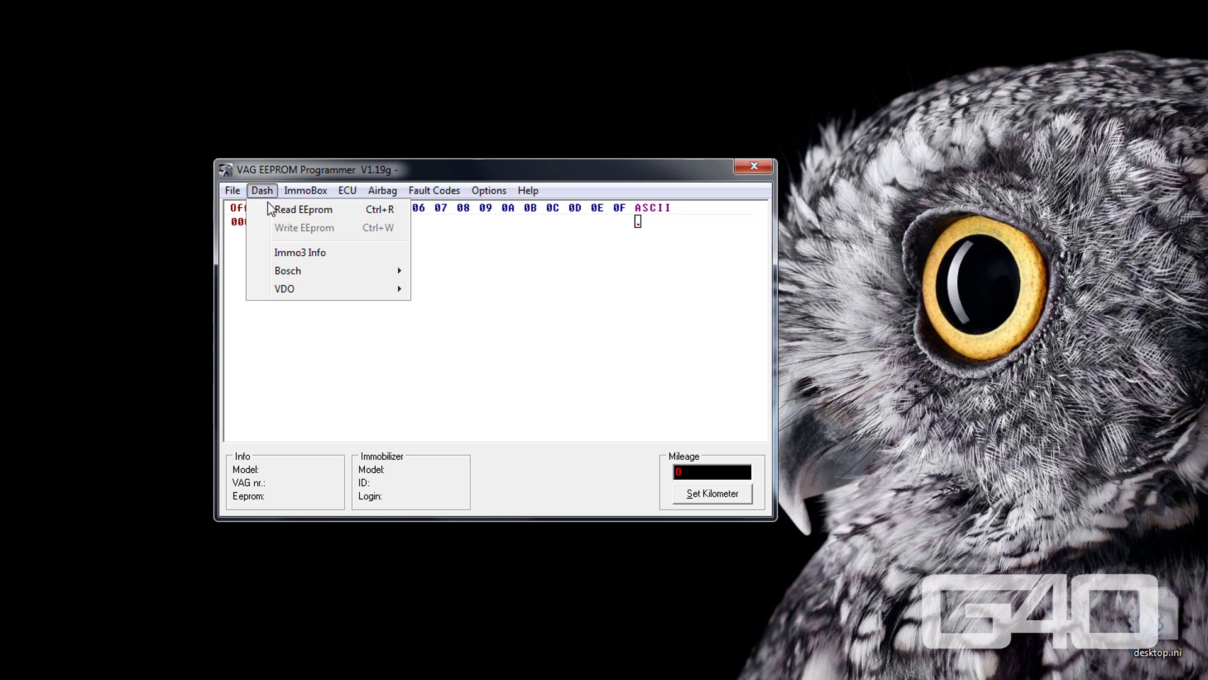
click(272, 213)
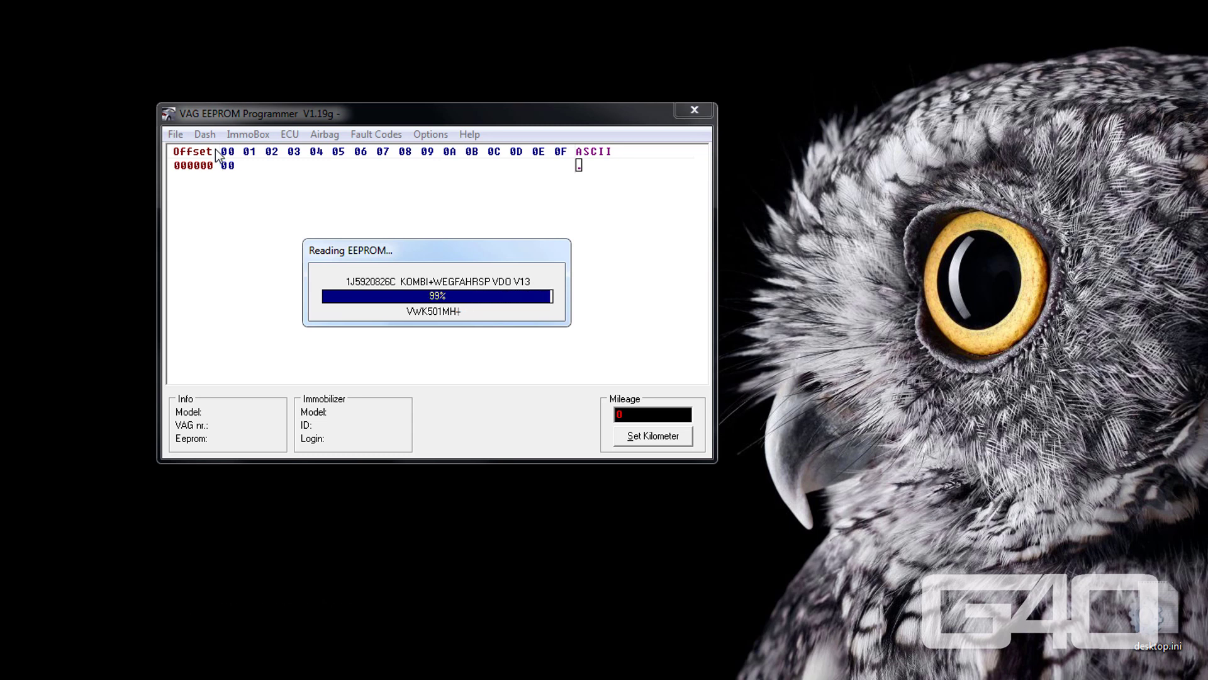
Save the cluster dump as a binary EEPROM file, adding "add infos here like, read it mai 2022" to the suggested file name.
click(176, 135)
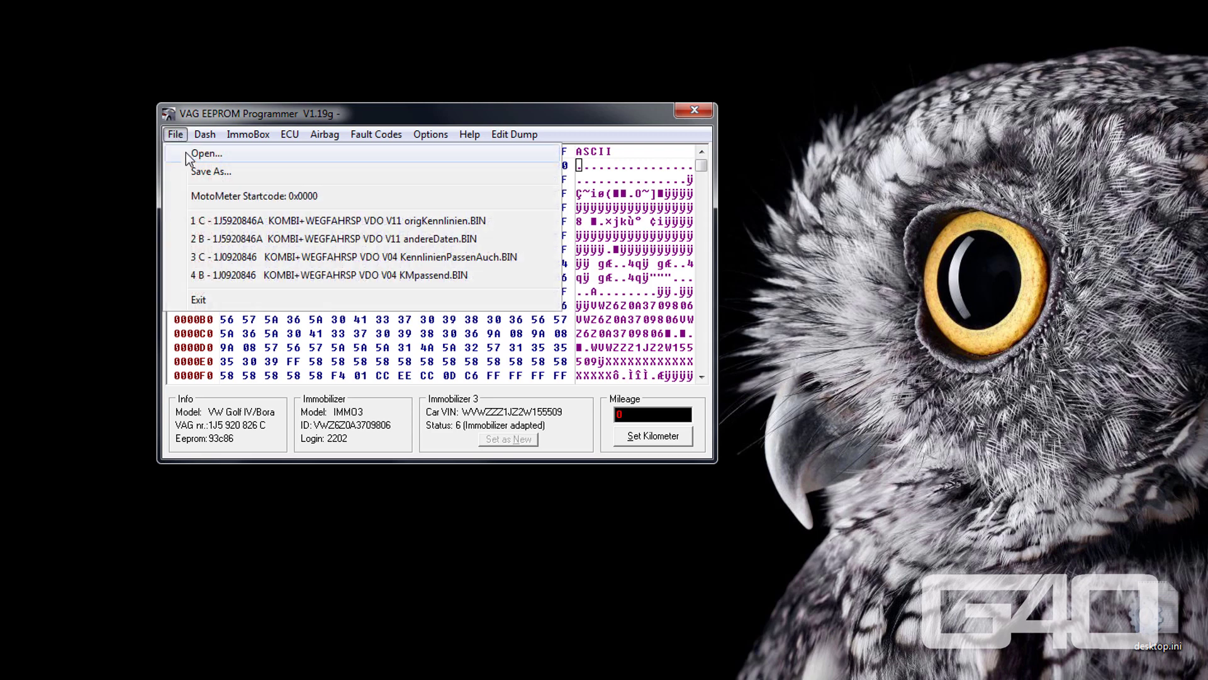
click(198, 170)
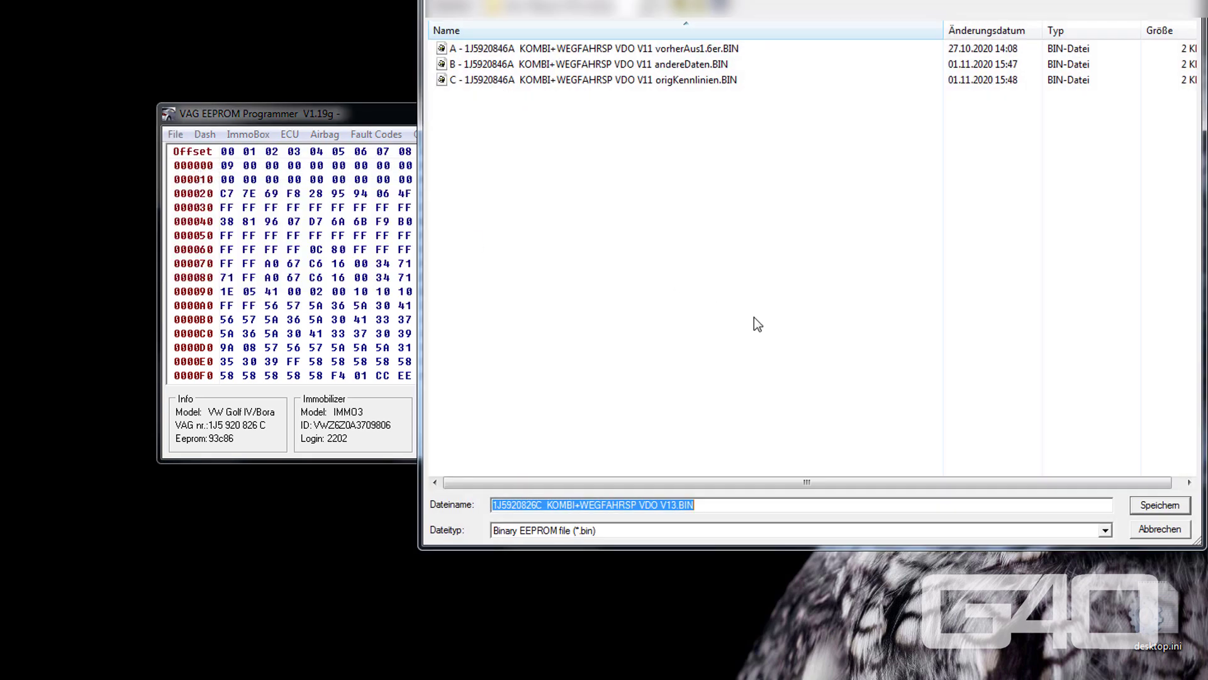
click(675, 508)
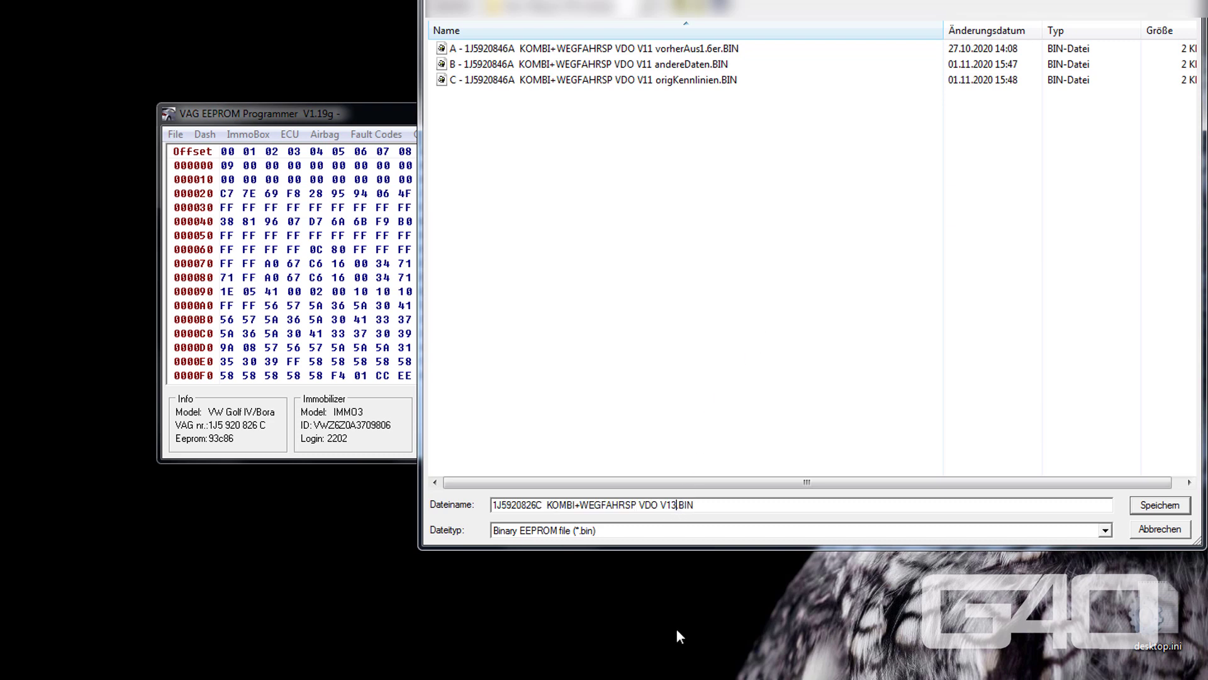
text(add infos here like, read it mai 2022)
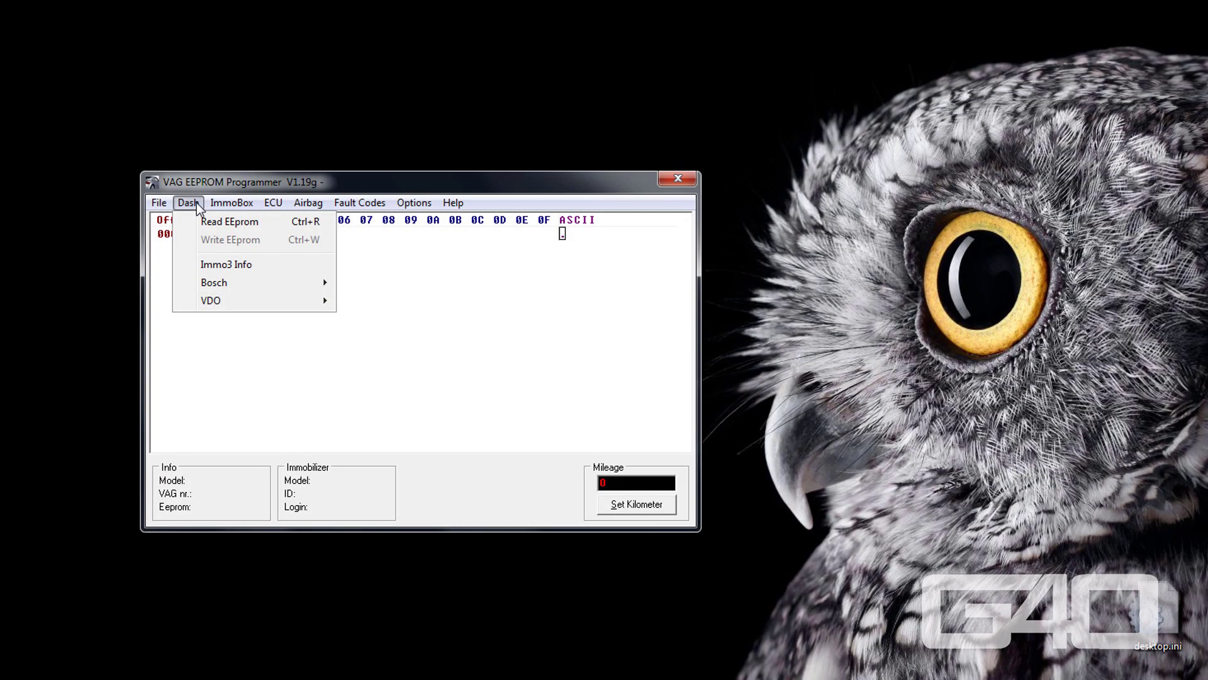
Request the access code for a Bosch instrument cluster.
mouse_move(231, 286)
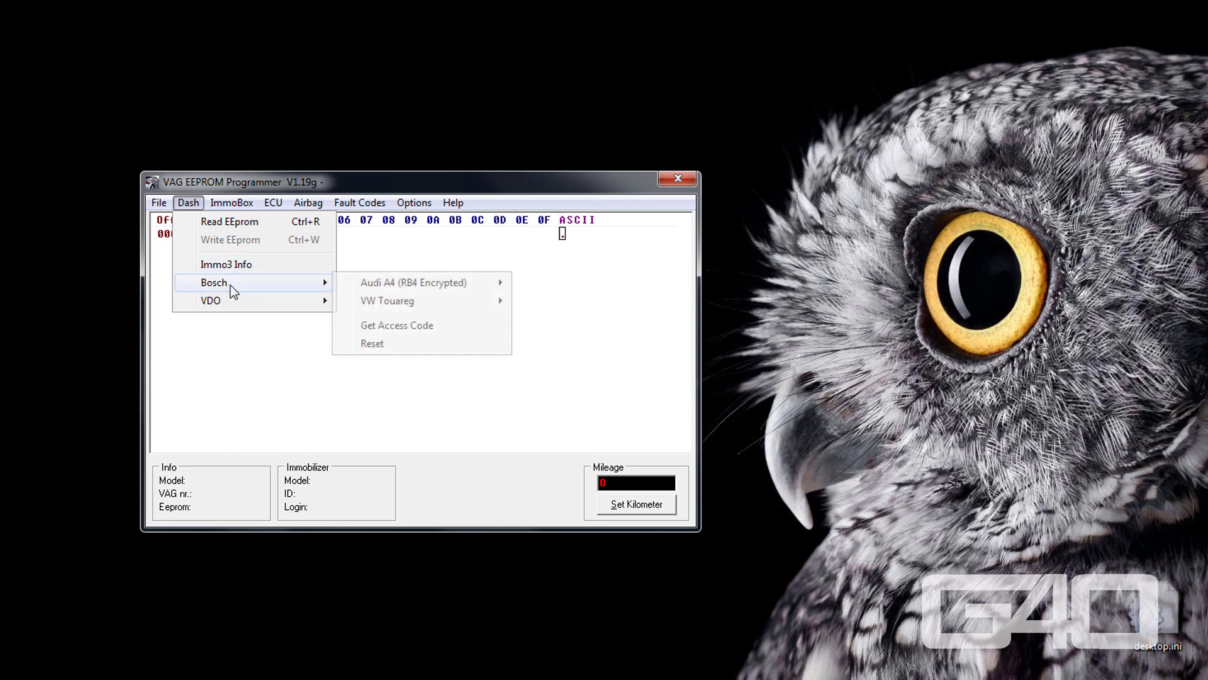
click(406, 326)
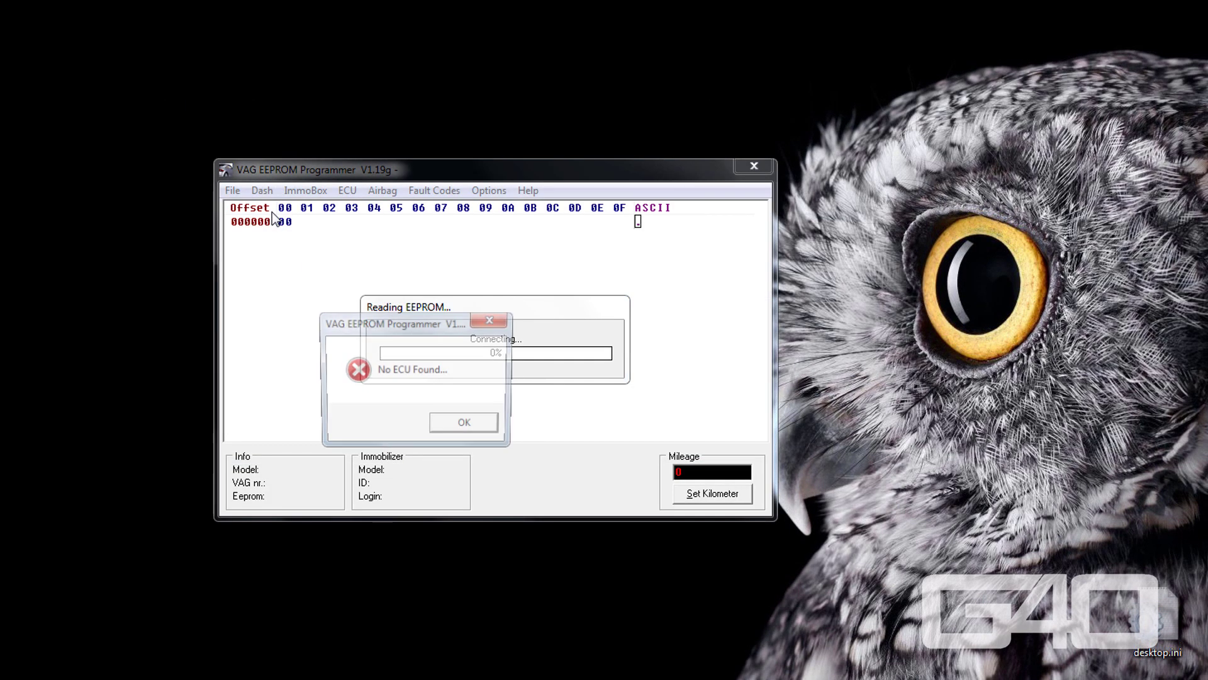
Try to read the instrument cluster's EEPROM over Com1 again, dismissing the error messages.
key(Return)
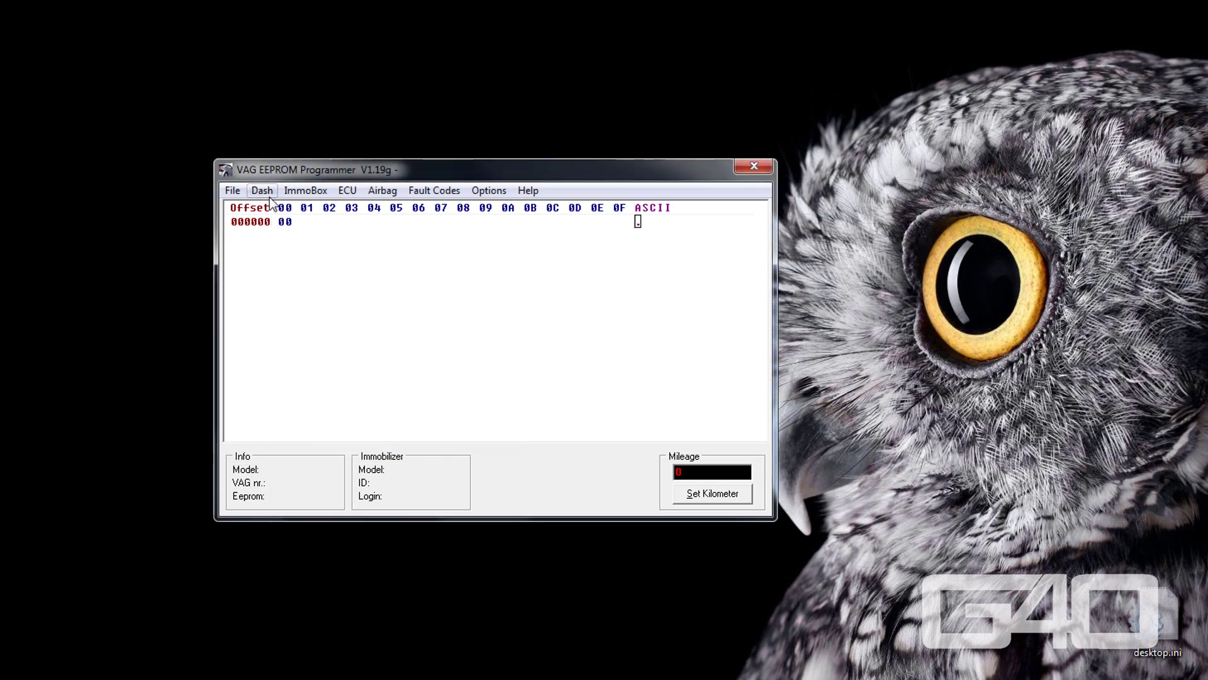
click(263, 193)
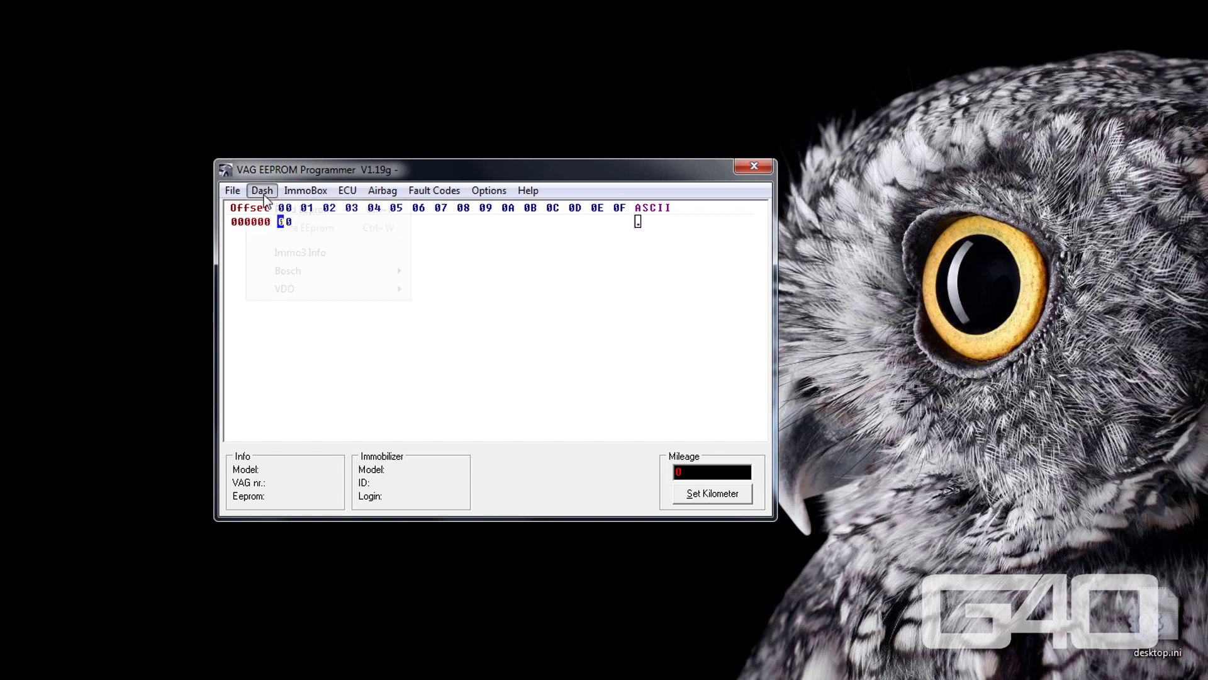
click(272, 210)
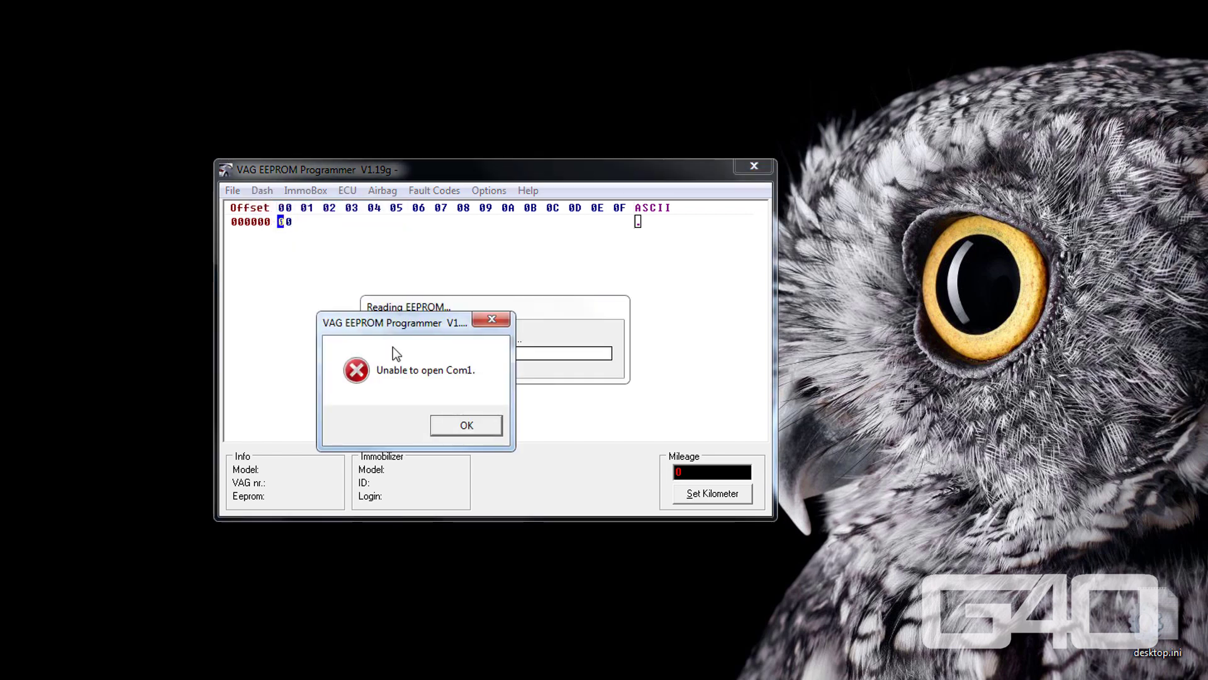
click(454, 425)
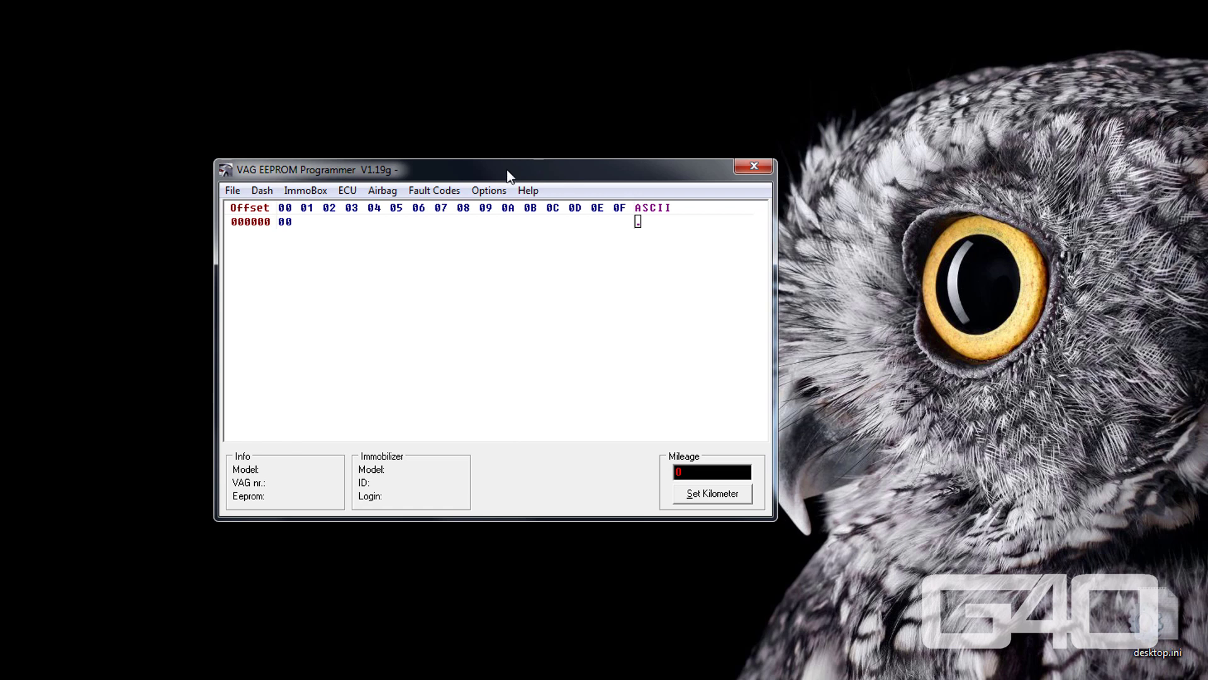
Try to read the instrument cluster's EEPROM over Com2, and set the communication port back to Com1.
click(494, 190)
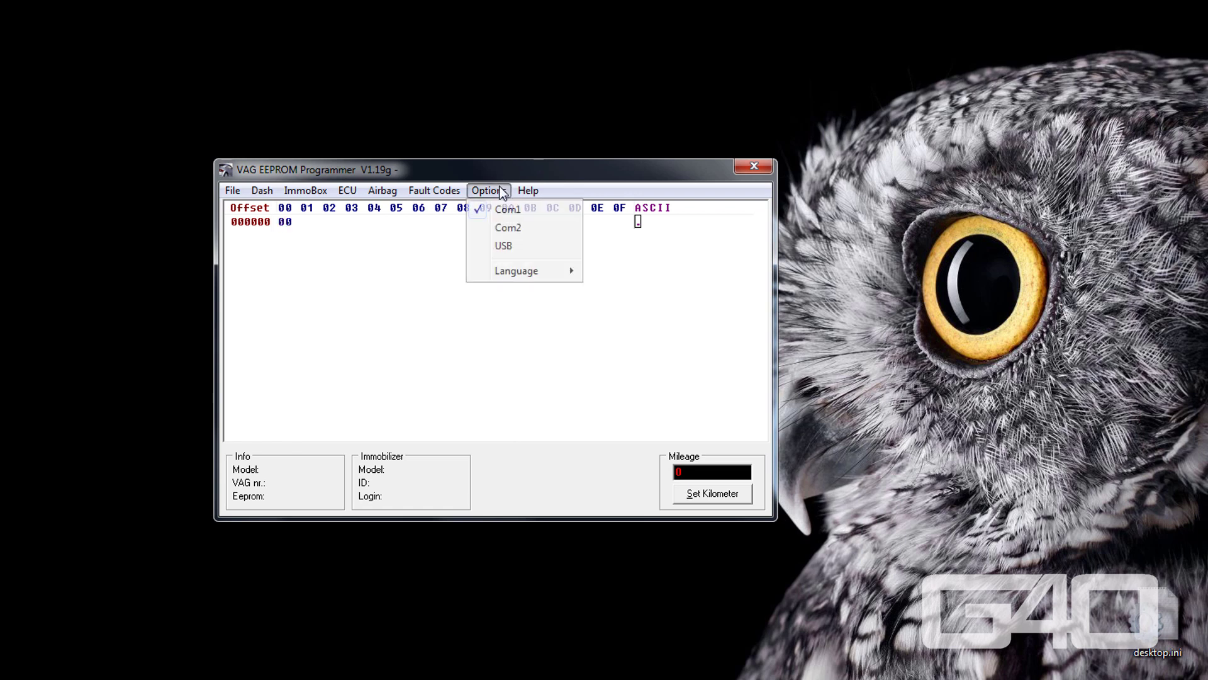
click(497, 228)
click(262, 190)
click(272, 211)
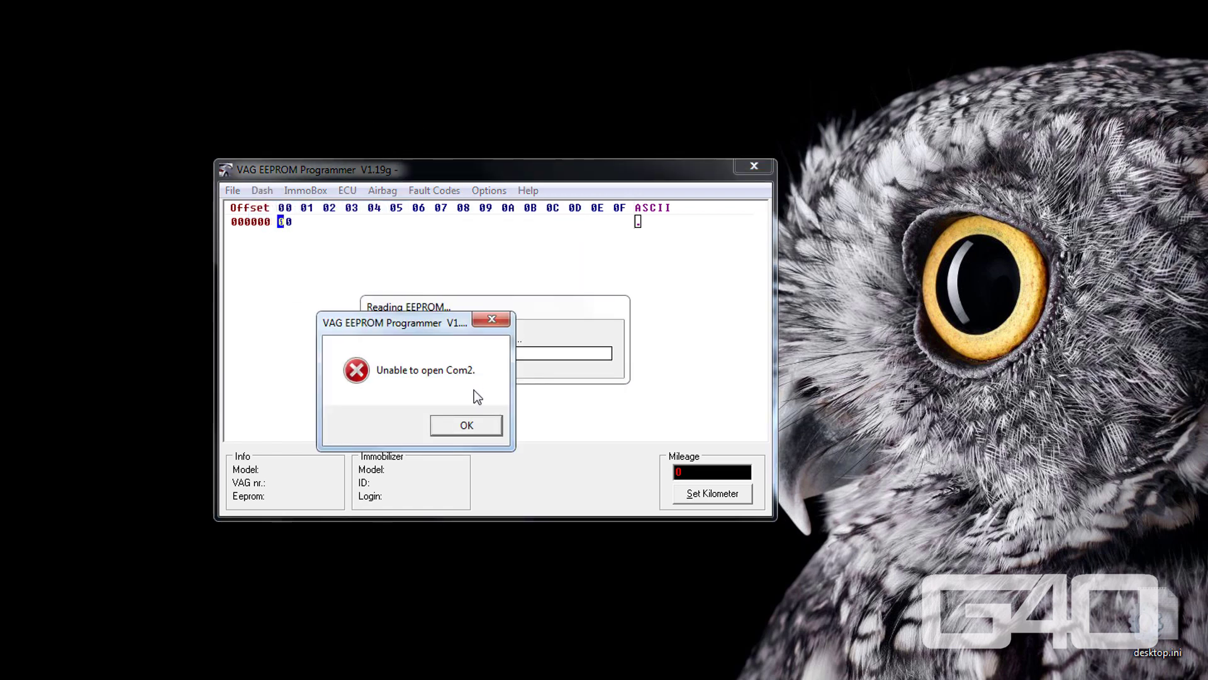
click(483, 425)
click(489, 190)
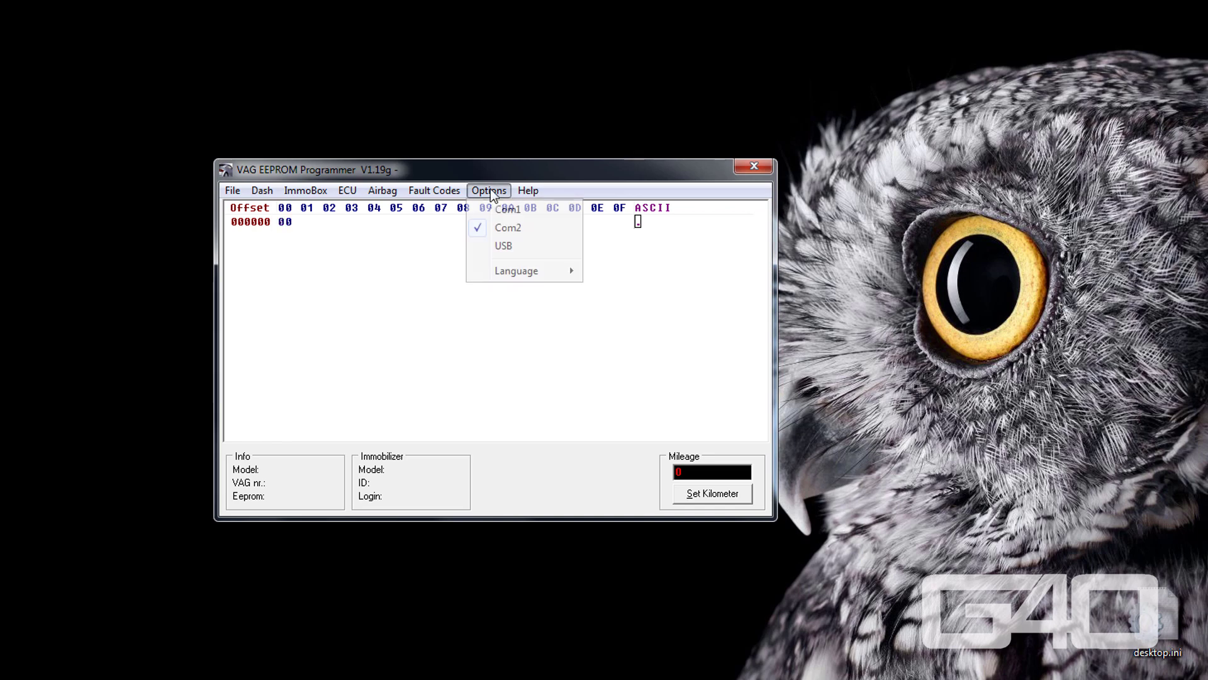
click(500, 210)
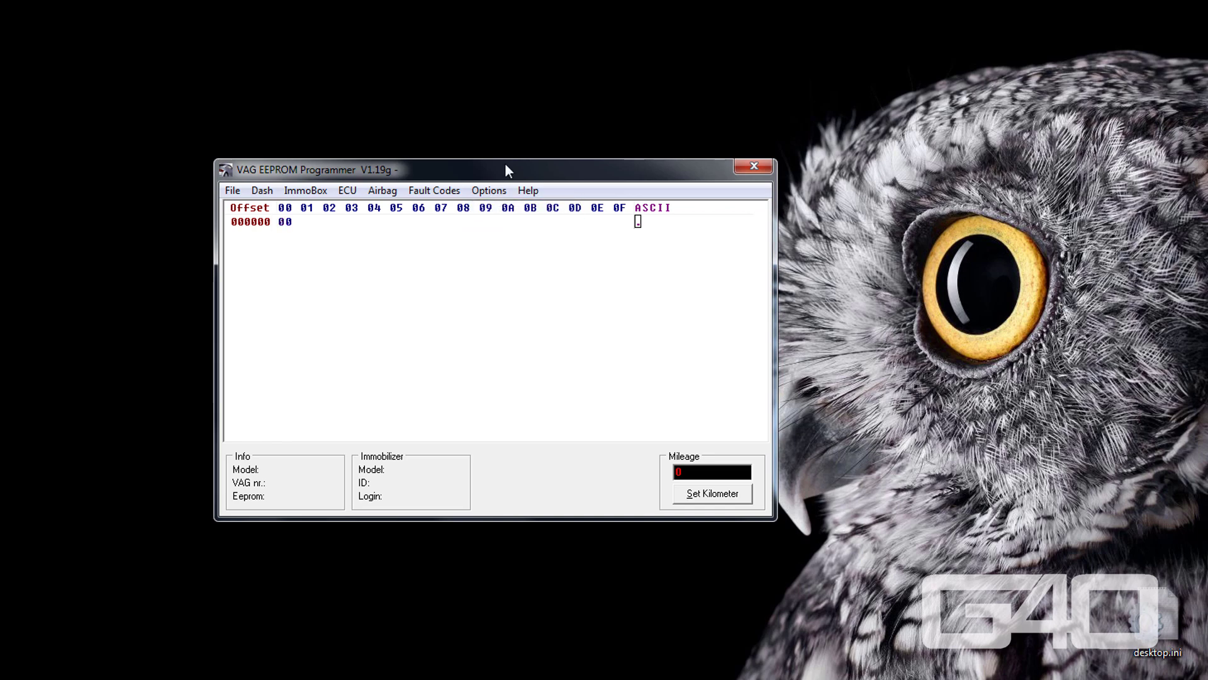